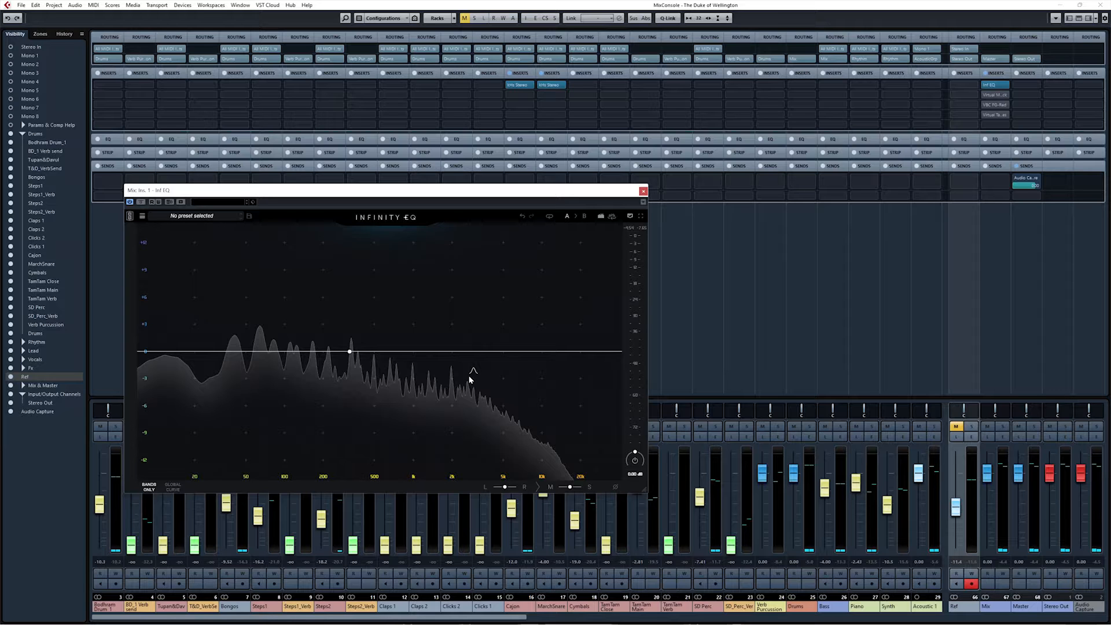
Start playback and add a flat bell band at about 241 Hz to the Mix bus EQ.
{"action": "key", "text": "space"}
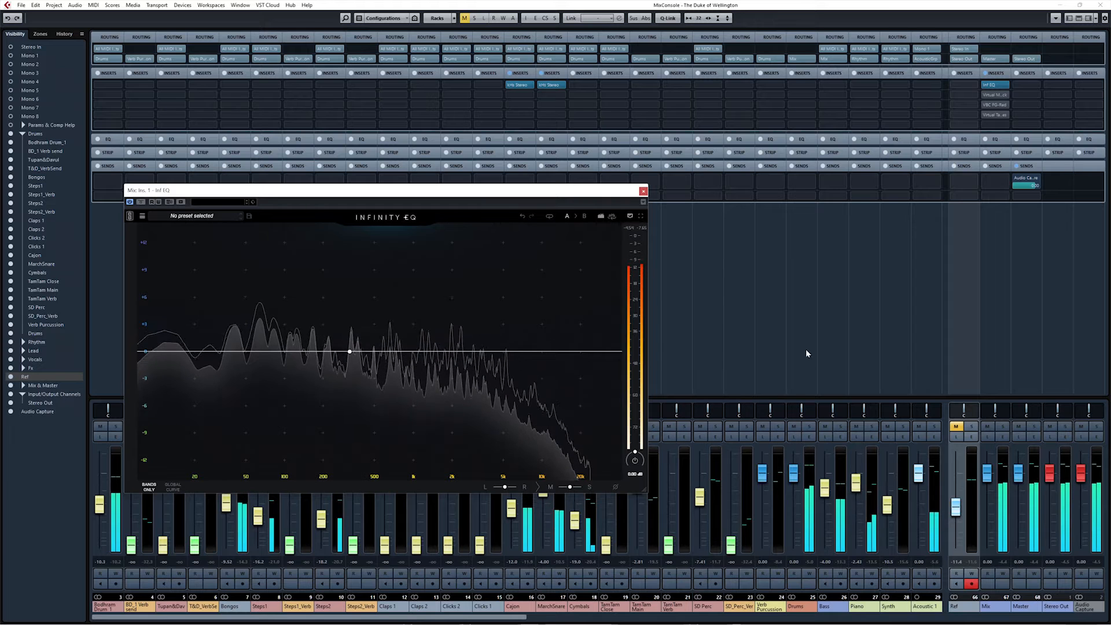
{"action": "double_click", "coordinate": [352, 312]}
{"action": "left_click_drag", "start_coordinate": [352, 312], "coordinate": [334, 351]}
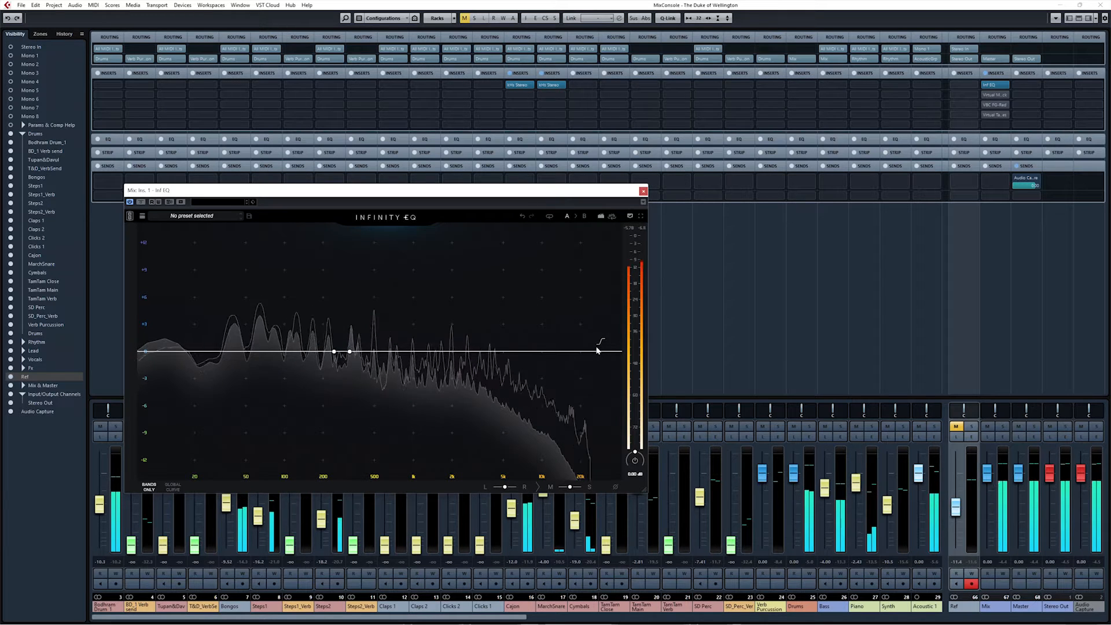
Add a high shelf band at 0 dB and tune its frequency to about 5 kHz.
{"action": "left_click_drag", "start_coordinate": [598, 351], "coordinate": [474, 352]}
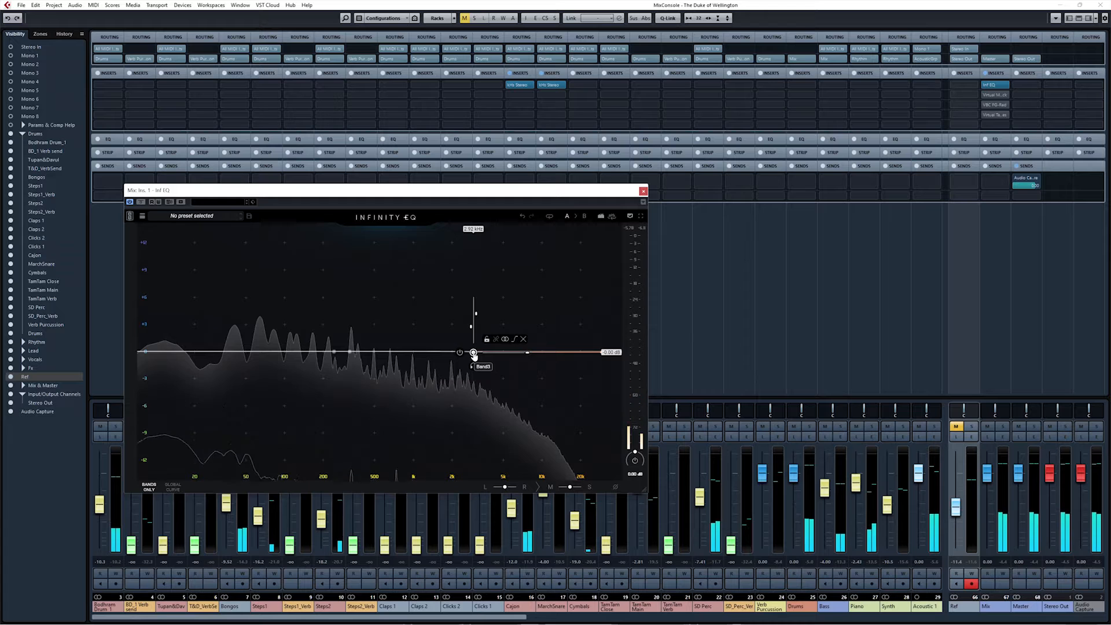
{"action": "left_click_drag", "start_coordinate": [473, 352], "coordinate": [496, 351]}
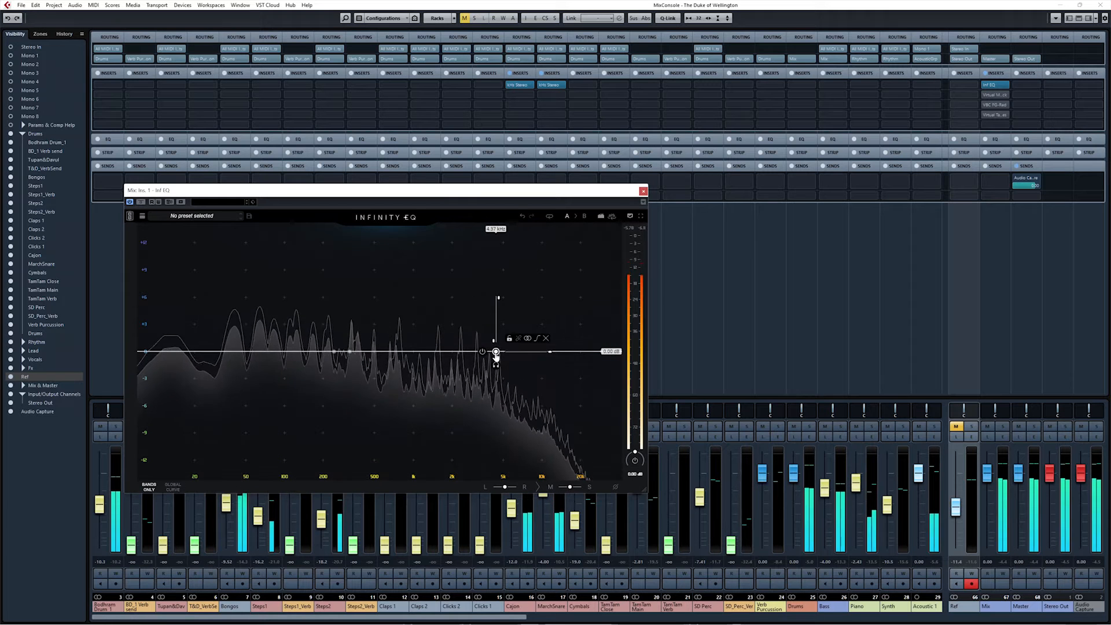
{"action": "mouse_move", "coordinate": [495, 352]}
{"action": "left_mouse_down"}
{"action": "mouse_move", "coordinate": [496, 294]}
{"action": "mouse_move", "coordinate": [417, 294]}
{"action": "mouse_move", "coordinate": [558, 293]}
{"action": "mouse_move", "coordinate": [449, 294]}
{"action": "mouse_move", "coordinate": [516, 293]}
{"action": "mouse_move", "coordinate": [503, 351]}
{"action": "left_mouse_up"}
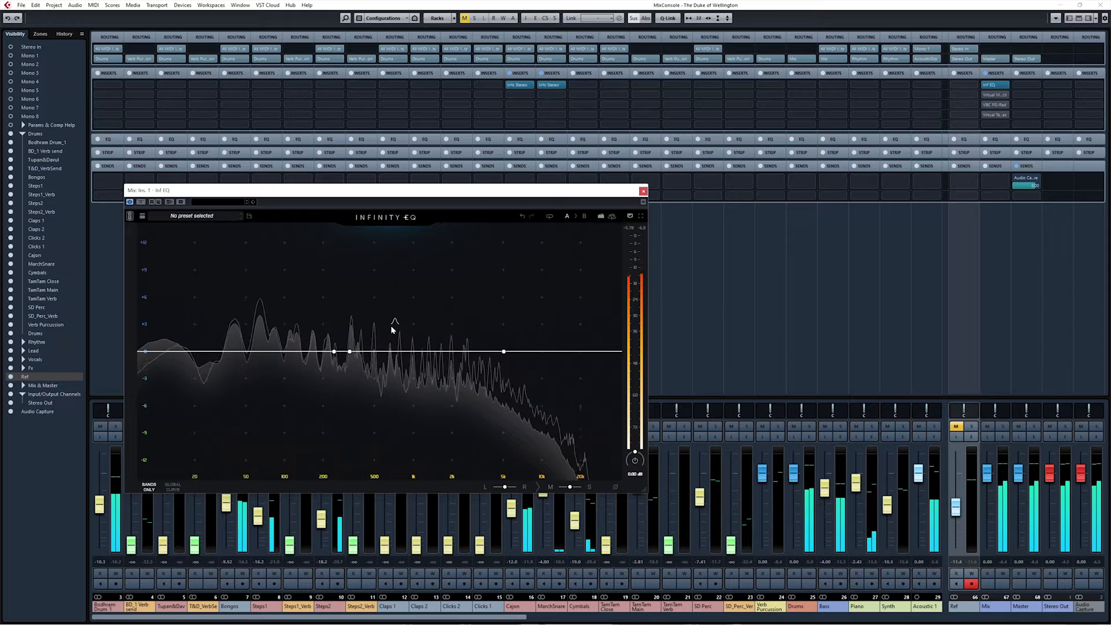
Add a bell band at about 733 Hz boosted by about 8.7 dB and try different bandwidths.
{"action": "left_click", "coordinate": [409, 335]}
{"action": "left_click_drag", "start_coordinate": [409, 334], "coordinate": [396, 273]}
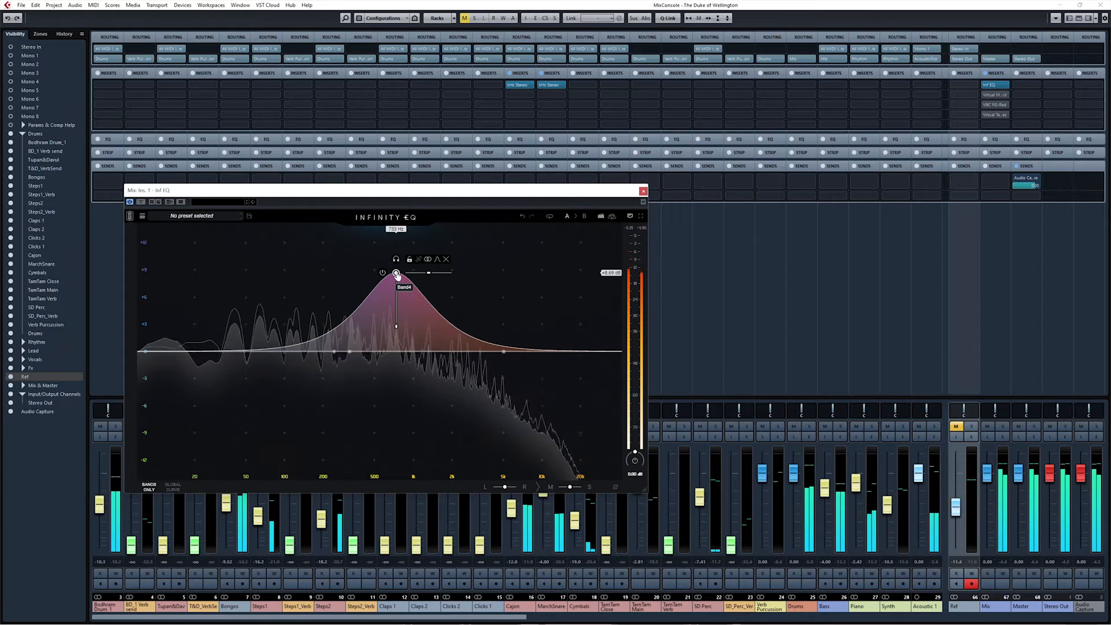
{"action": "scroll", "coordinate": [397, 277], "scroll_direction": "up", "scroll_amount": 4}
{"action": "scroll", "coordinate": [397, 276], "scroll_direction": "down", "scroll_amount": 8}
{"action": "scroll", "coordinate": [397, 275], "scroll_direction": "up", "scroll_amount": 4}
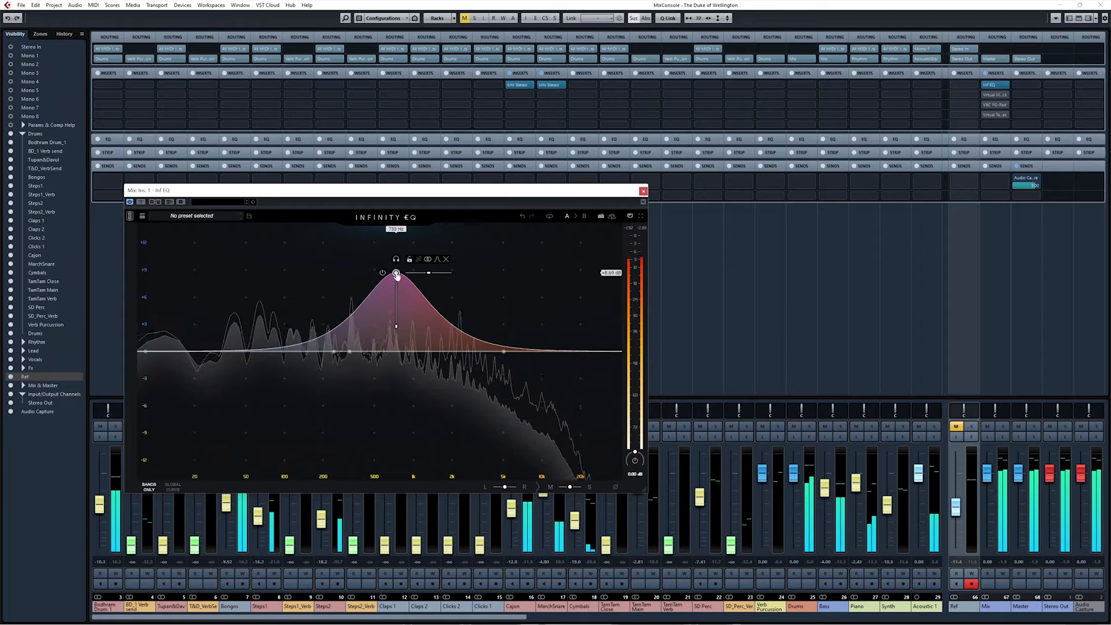
Sweep the boosted bell band up to 1.78 kHz and bring its gain back to 0 dB.
{"action": "left_click_drag", "start_coordinate": [396, 272], "coordinate": [439, 273]}
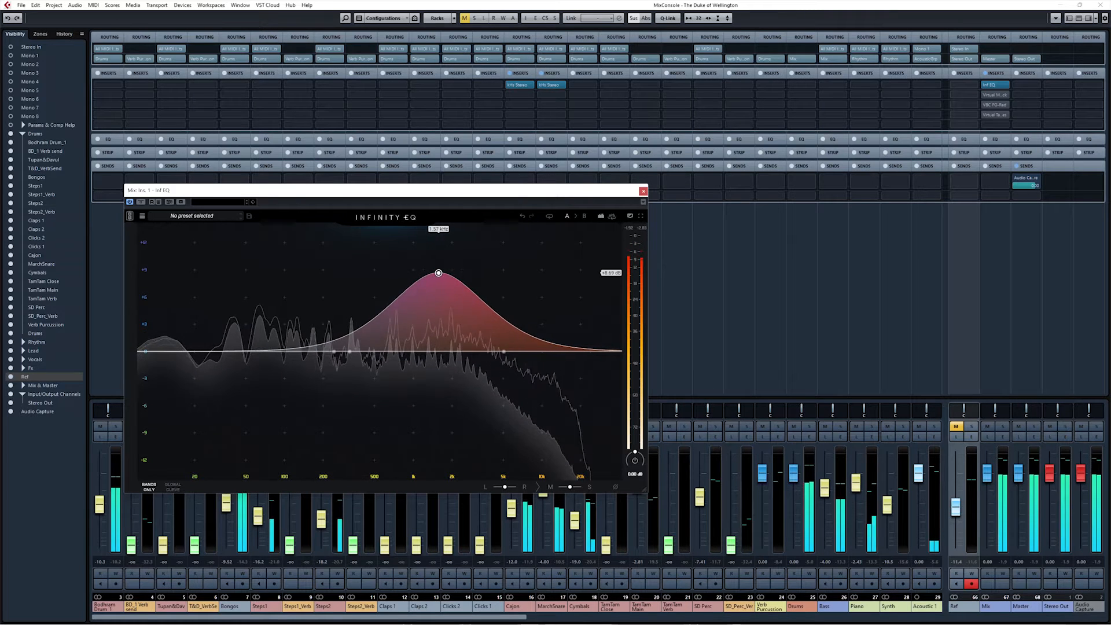
{"action": "left_click_drag", "start_coordinate": [446, 273], "coordinate": [447, 273]}
{"action": "left_click", "coordinate": [446, 273]}
{"action": "left_click_drag", "start_coordinate": [446, 340], "coordinate": [446, 346]}
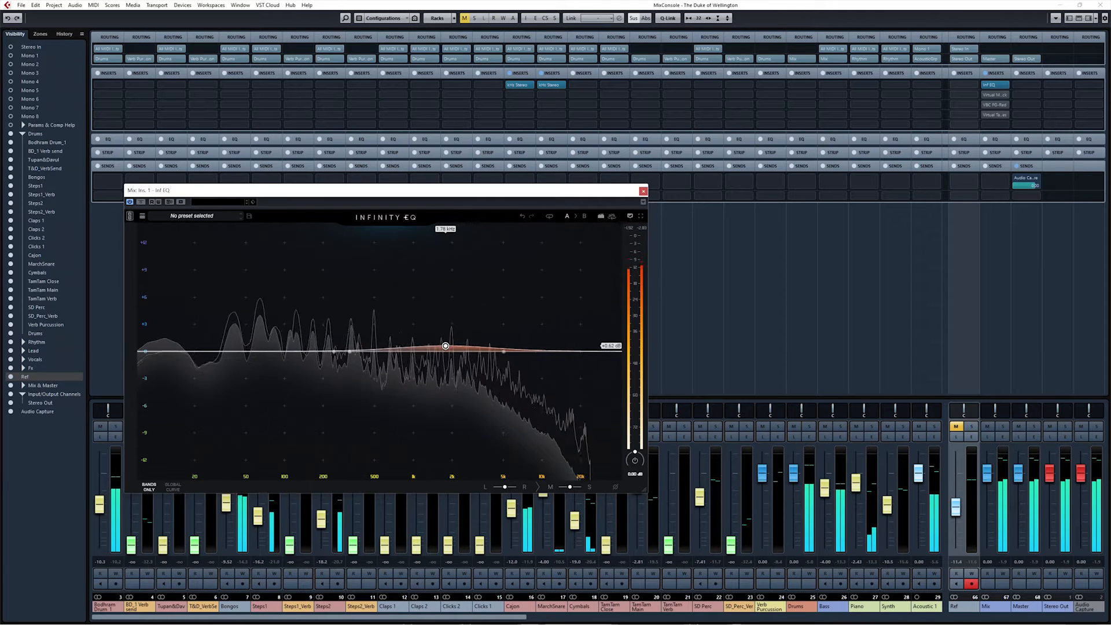
{"action": "right_click", "coordinate": [610, 347]}
{"action": "left_click", "coordinate": [612, 357]}
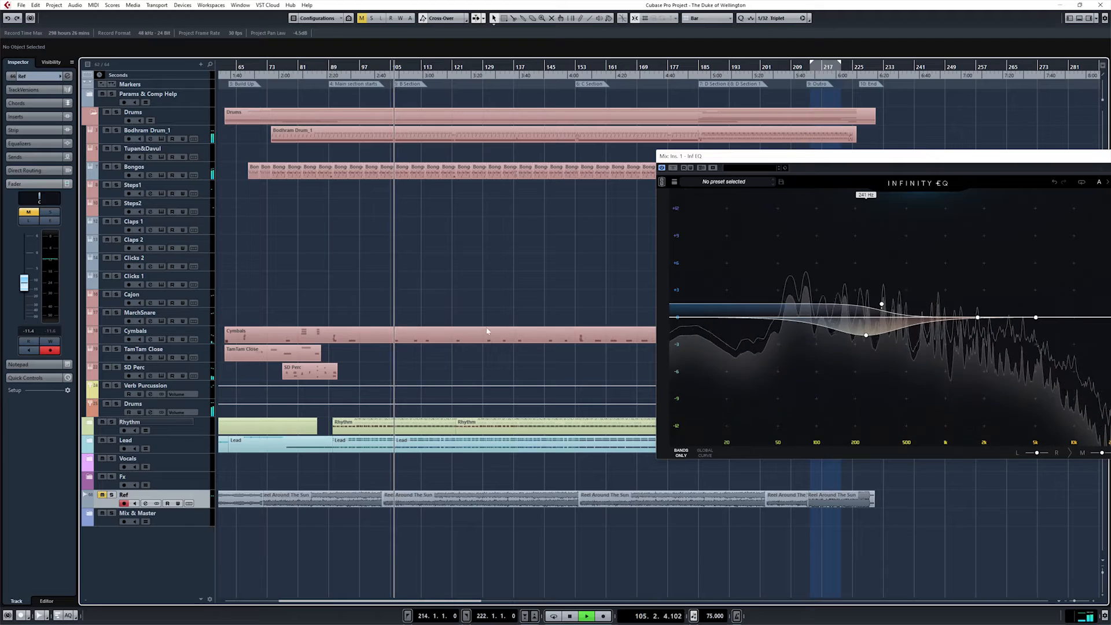
Move the EQ window over the arrangement and set the 241 Hz band's gain to -2 dB.
{"action": "left_click_drag", "start_coordinate": [995, 156], "coordinate": [500, 179]}
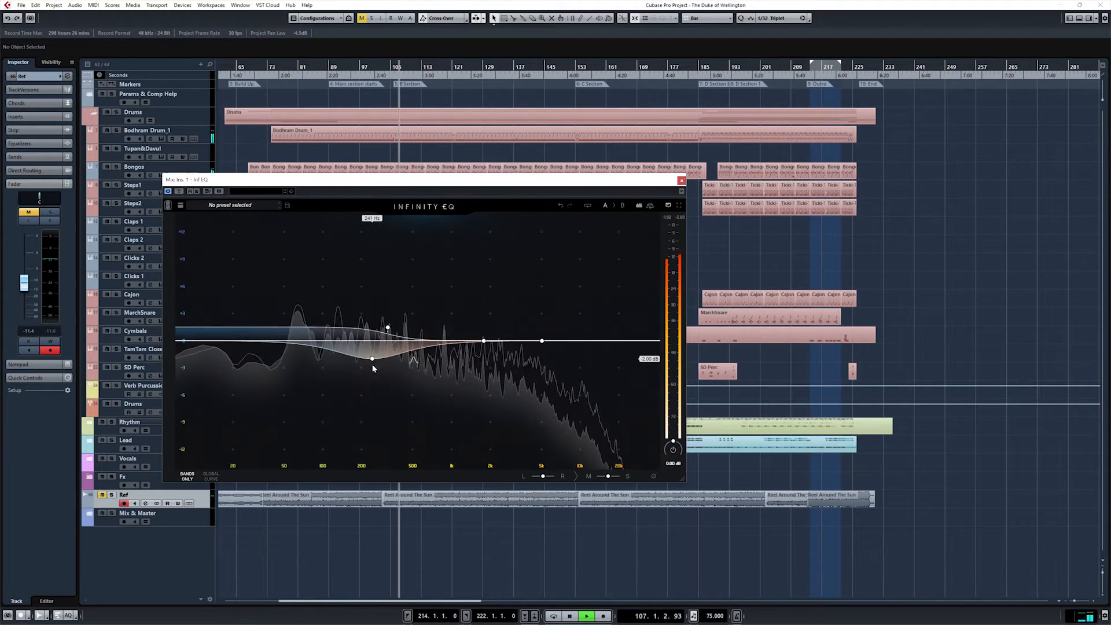
{"action": "mouse_move", "coordinate": [372, 360]}
{"action": "left_mouse_down"}
{"action": "mouse_move", "coordinate": [372, 370]}
{"action": "mouse_move", "coordinate": [372, 293]}
{"action": "mouse_move", "coordinate": [373, 359]}
{"action": "left_mouse_up"}
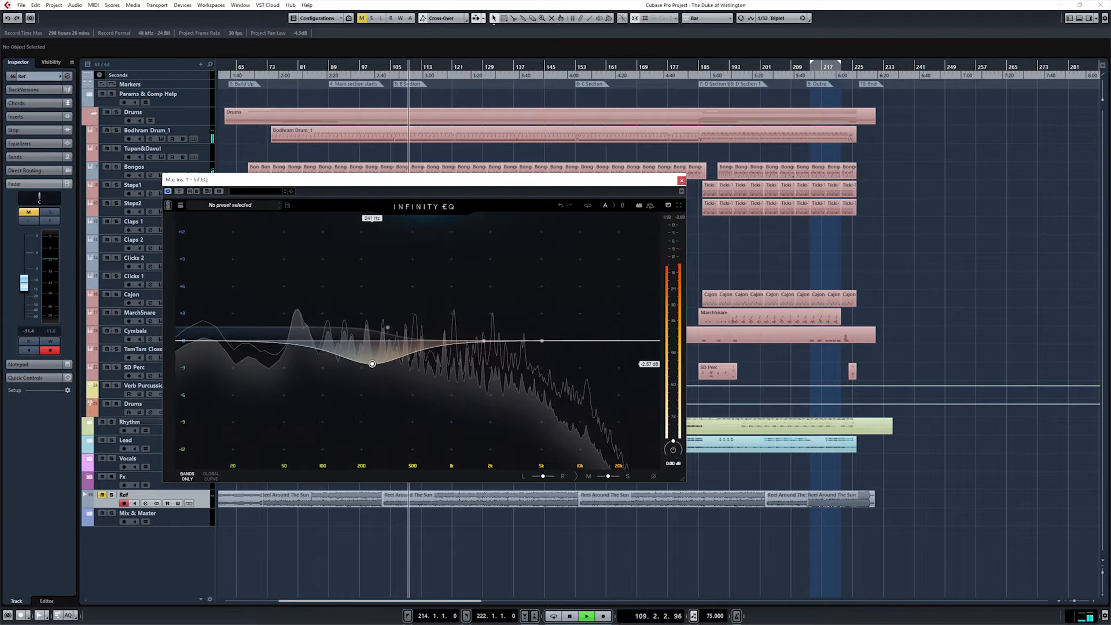
{"action": "double_click", "coordinate": [652, 362]}
{"action": "type", "text": "-2"}
{"action": "key", "text": "Return"}
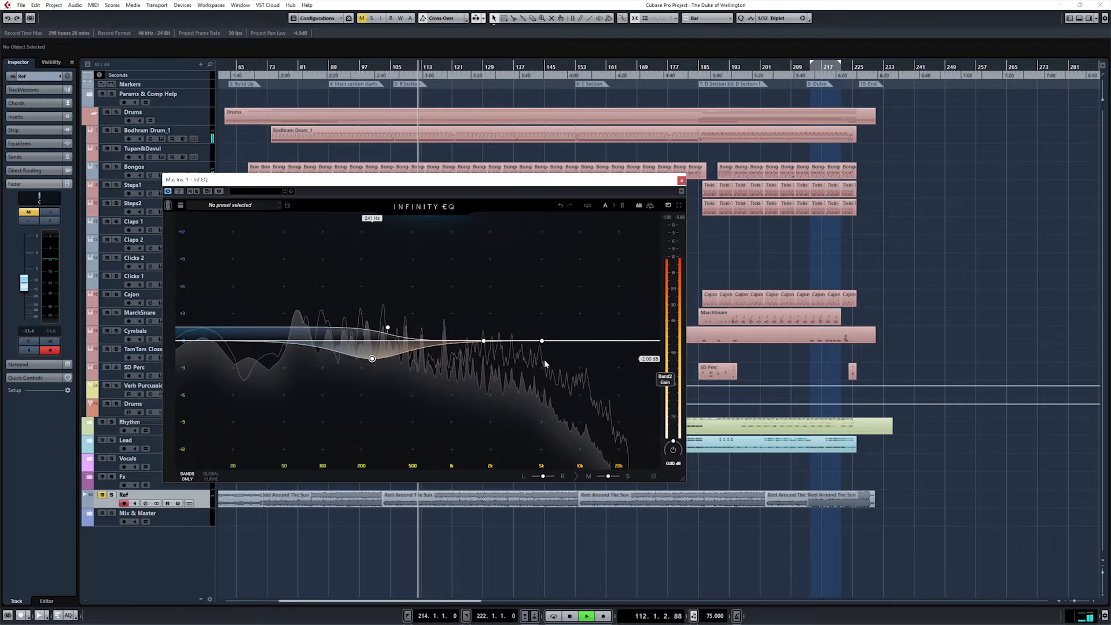
Bypass and re-enable the Mix bus EQ to compare the mix with and without its cuts and boosts.
{"action": "left_click", "coordinate": [484, 341]}
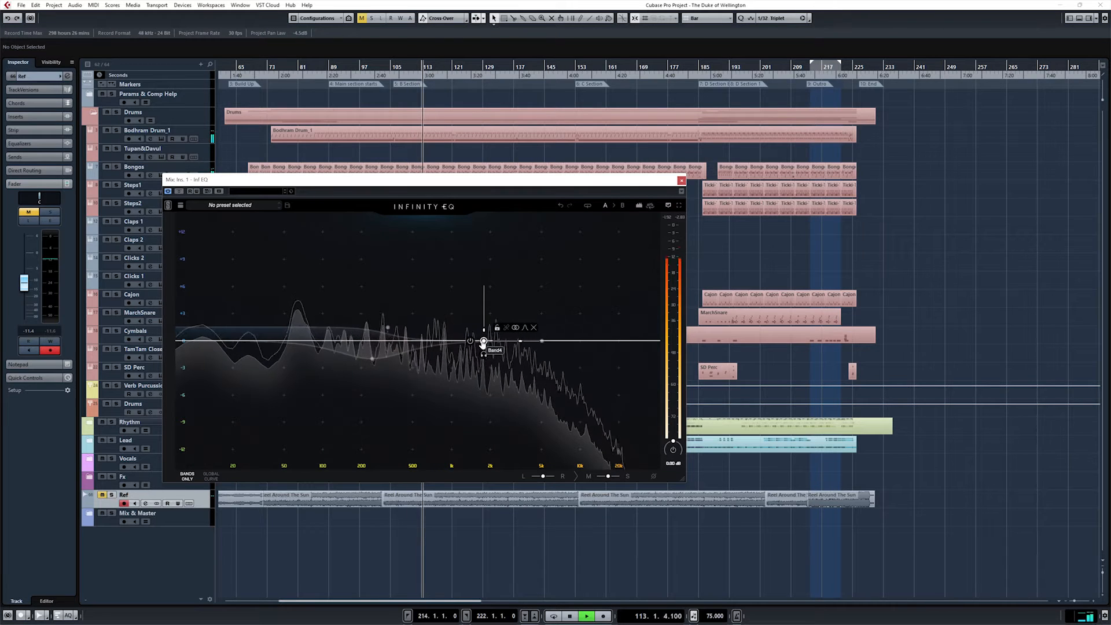
{"action": "left_click", "coordinate": [179, 192]}
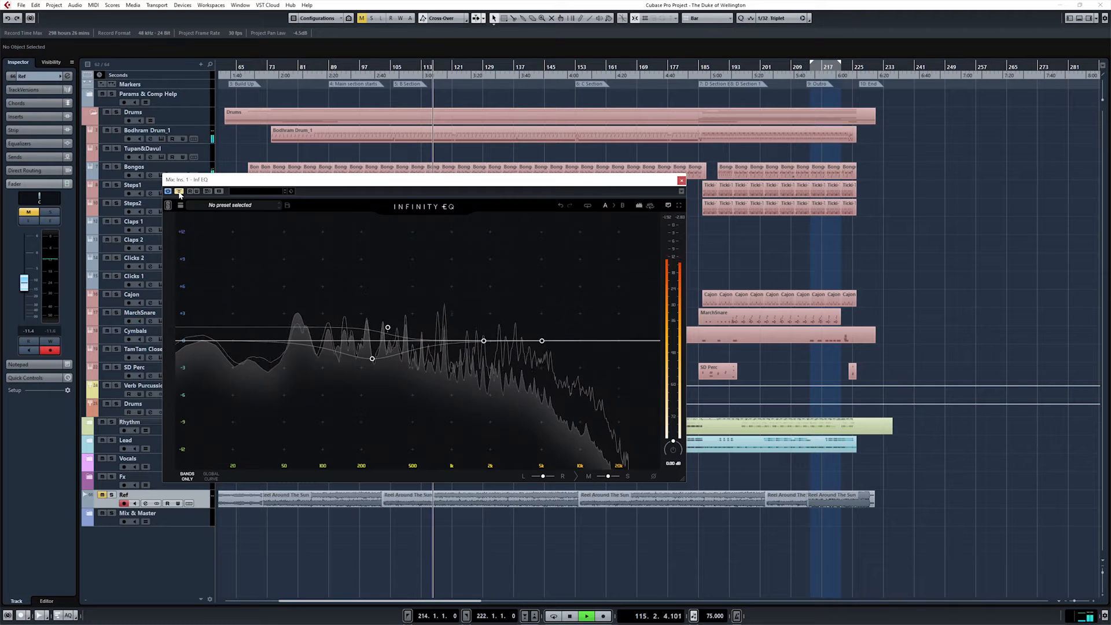
{"action": "left_click", "coordinate": [179, 191]}
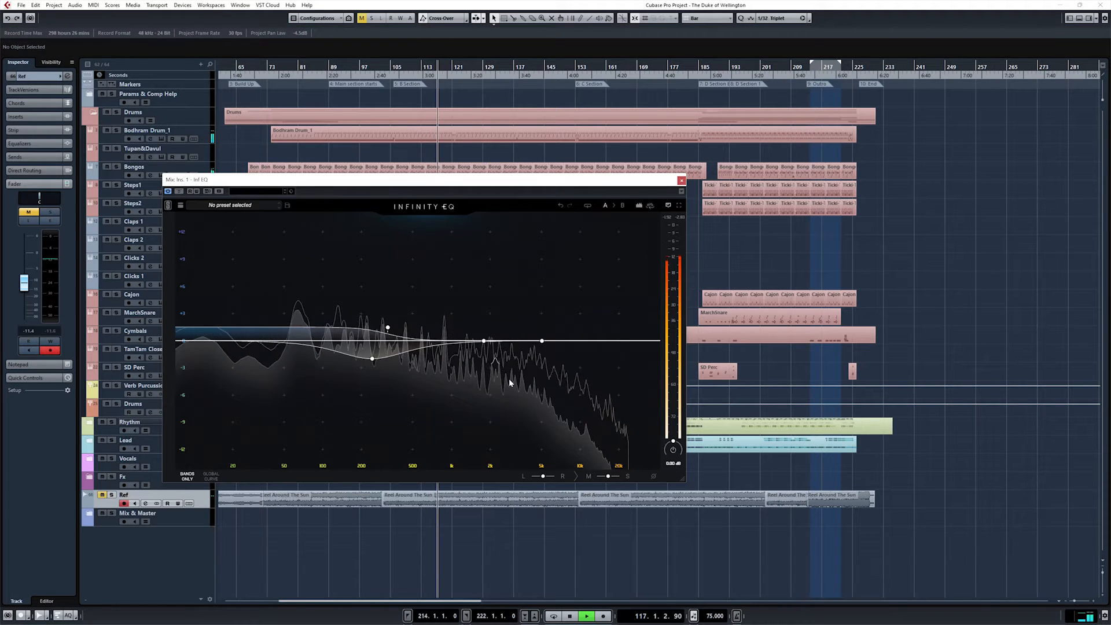
Boost the 1.78 kHz bell band slightly and raise the 5 kHz high shelf by about 1.06 dB.
{"action": "mouse_move", "coordinate": [484, 341]}
{"action": "left_mouse_down"}
{"action": "mouse_move", "coordinate": [484, 298]}
{"action": "mouse_move", "coordinate": [484, 334]}
{"action": "left_mouse_up"}
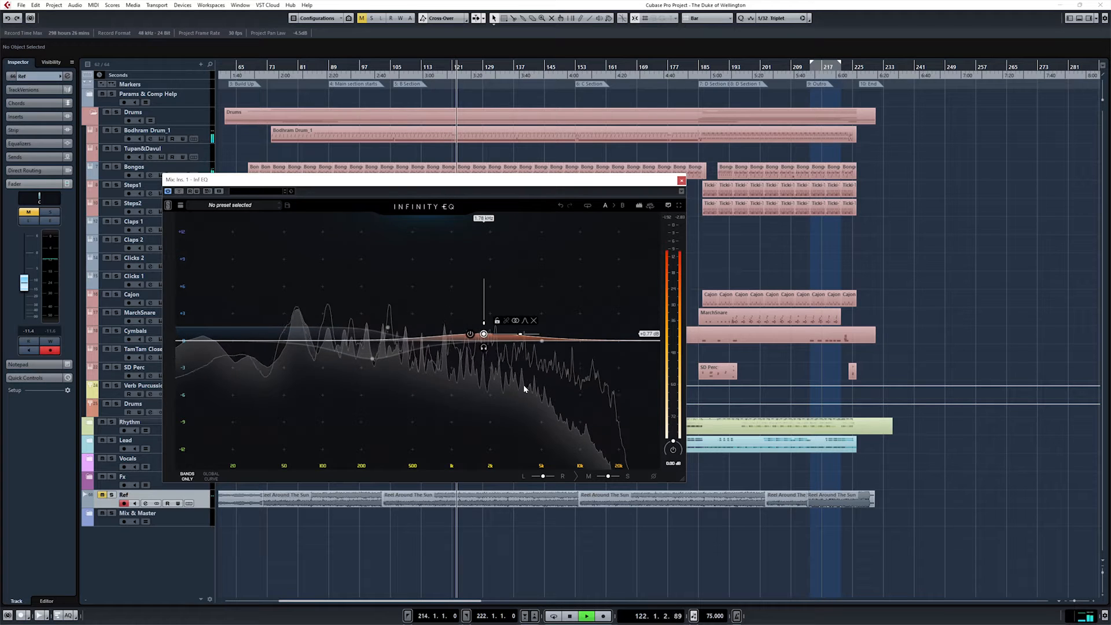
{"action": "left_click_drag", "start_coordinate": [483, 334], "coordinate": [542, 331]}
{"action": "mouse_move", "coordinate": [543, 342]}
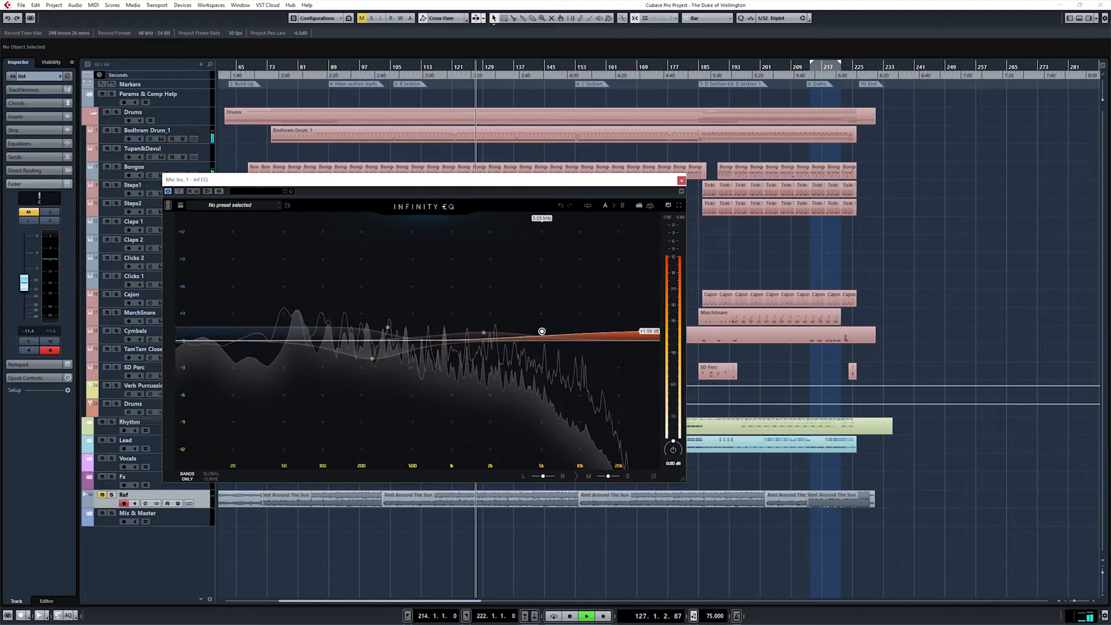
Show the MixConsole and solo the Ref track briefly to compare the reference song with the mix.
{"action": "key", "text": "F3"}
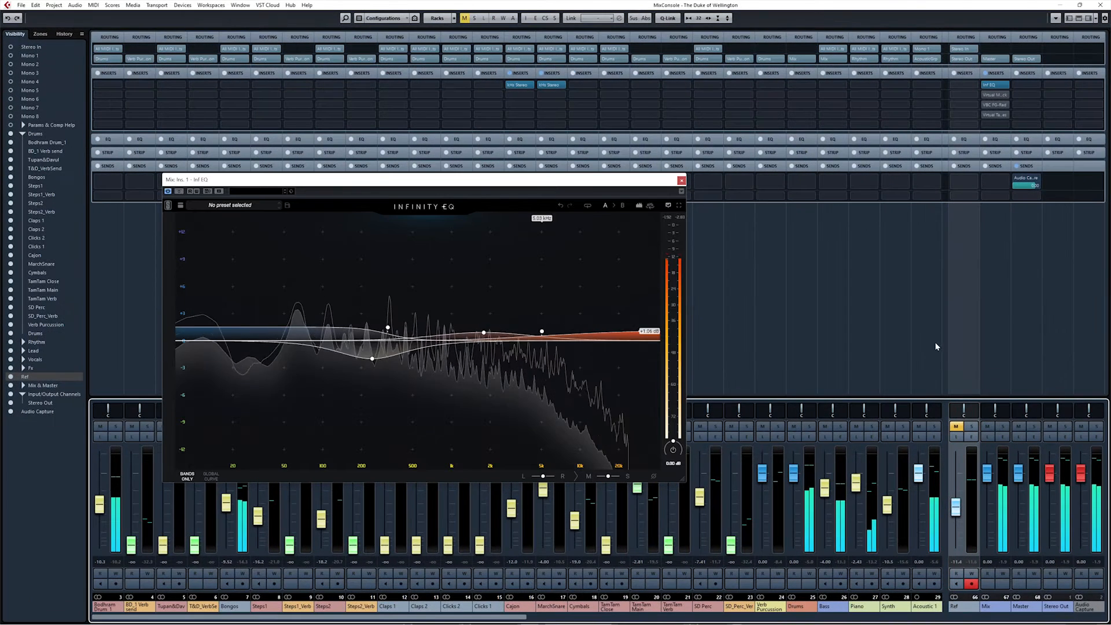
{"action": "key", "text": "s"}
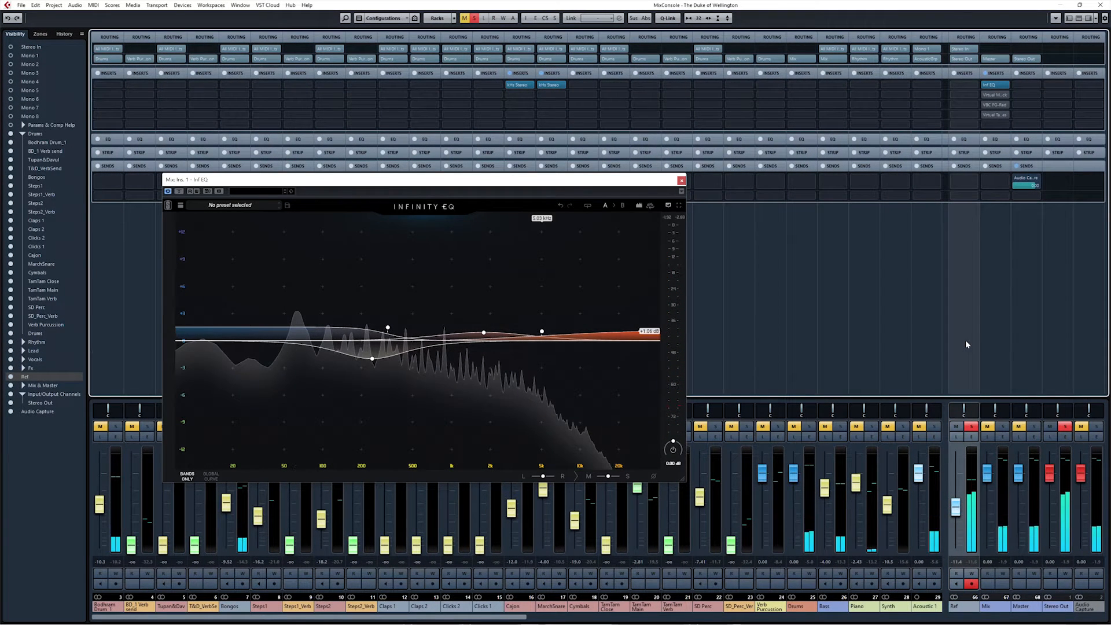
{"action": "key", "text": "s"}
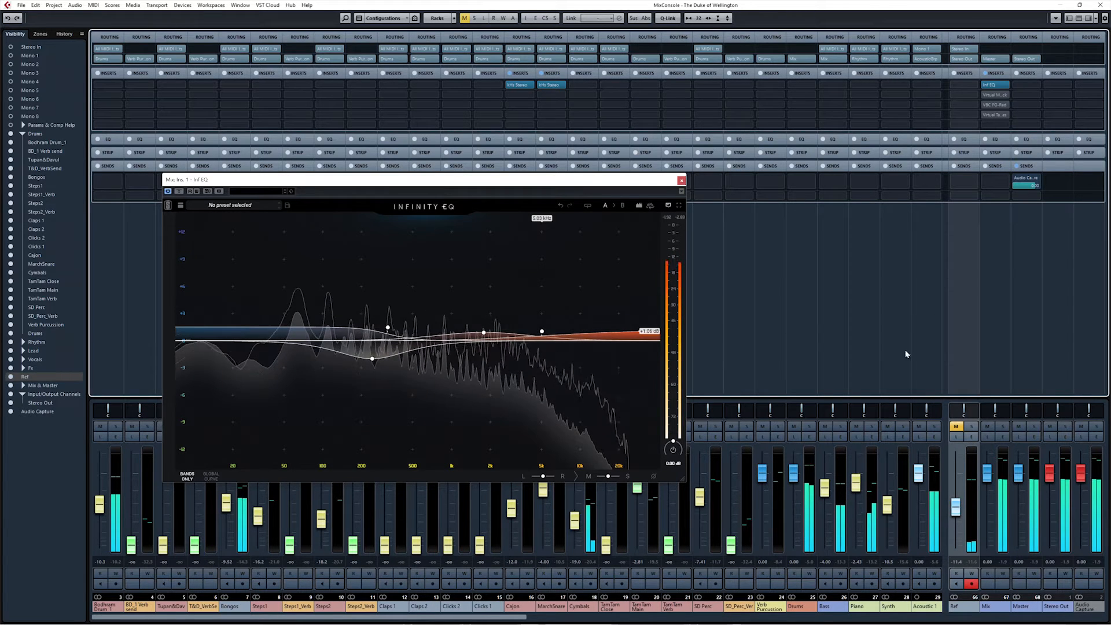
Compare the mix repeatedly with the EQ bypassed and active, and close the EQ window.
{"action": "left_click_drag", "start_coordinate": [467, 185], "coordinate": [712, 183]}
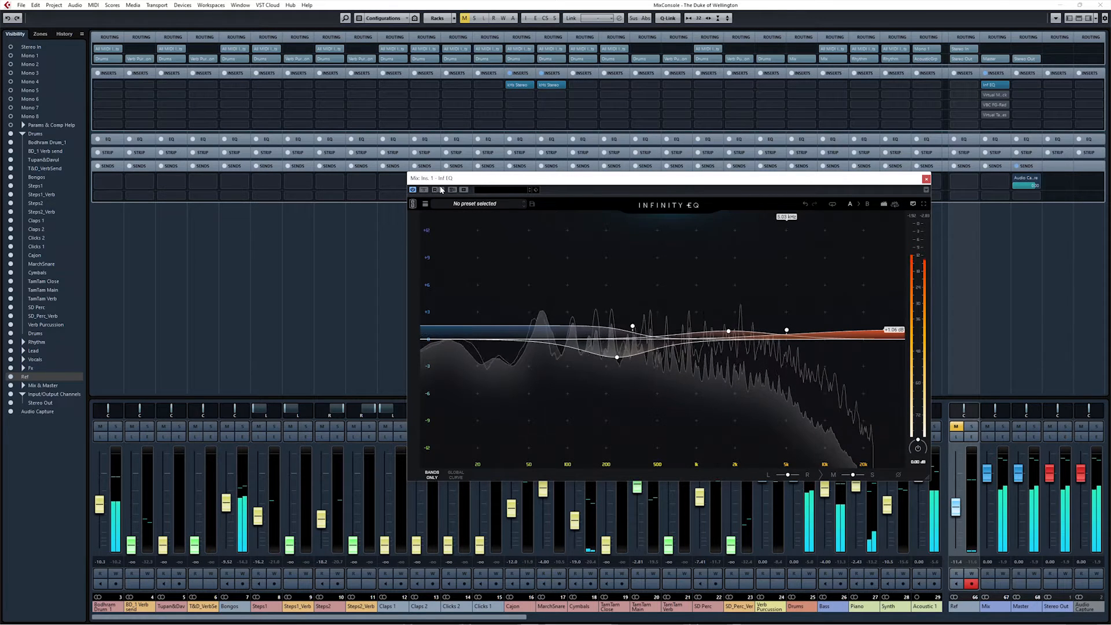
{"action": "left_click_drag", "start_coordinate": [441, 182], "coordinate": [426, 181]}
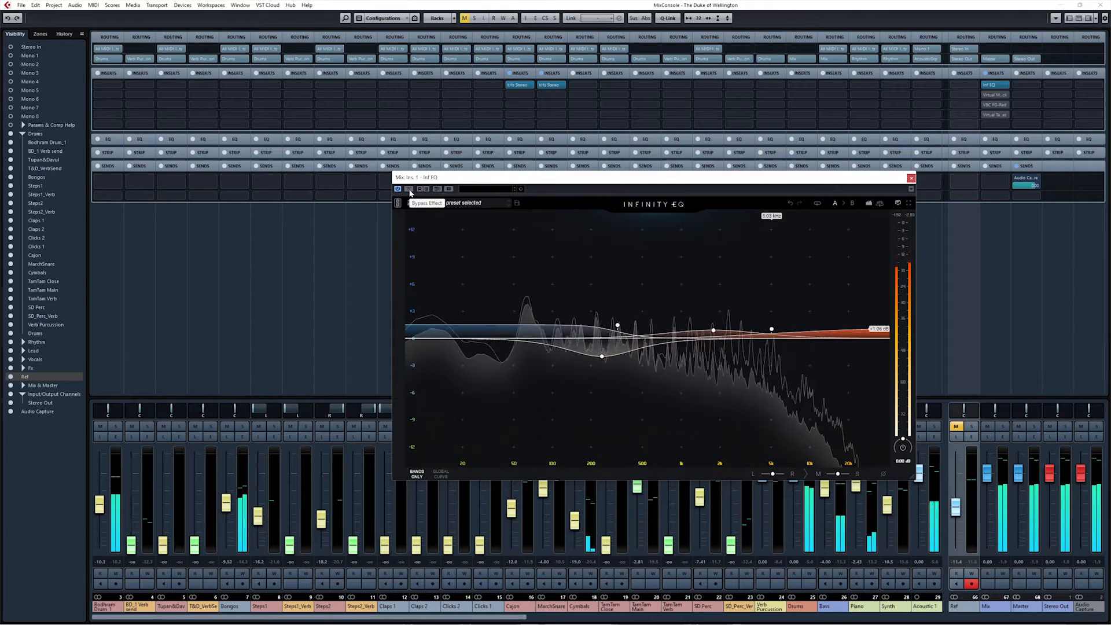
{"action": "left_click", "coordinate": [410, 190]}
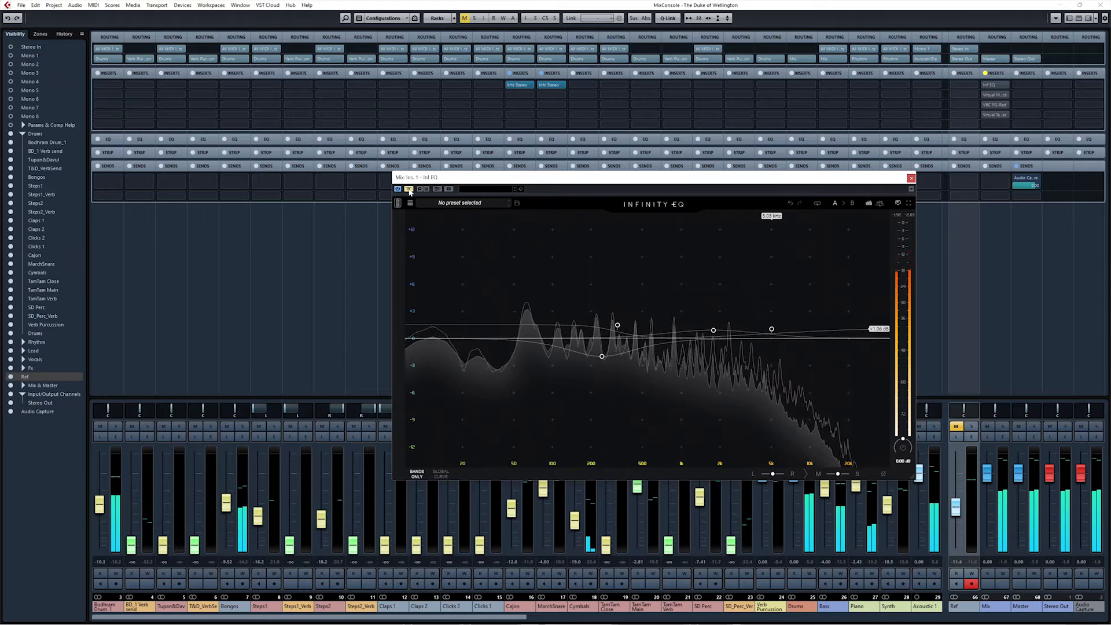
{"action": "left_click", "coordinate": [410, 190]}
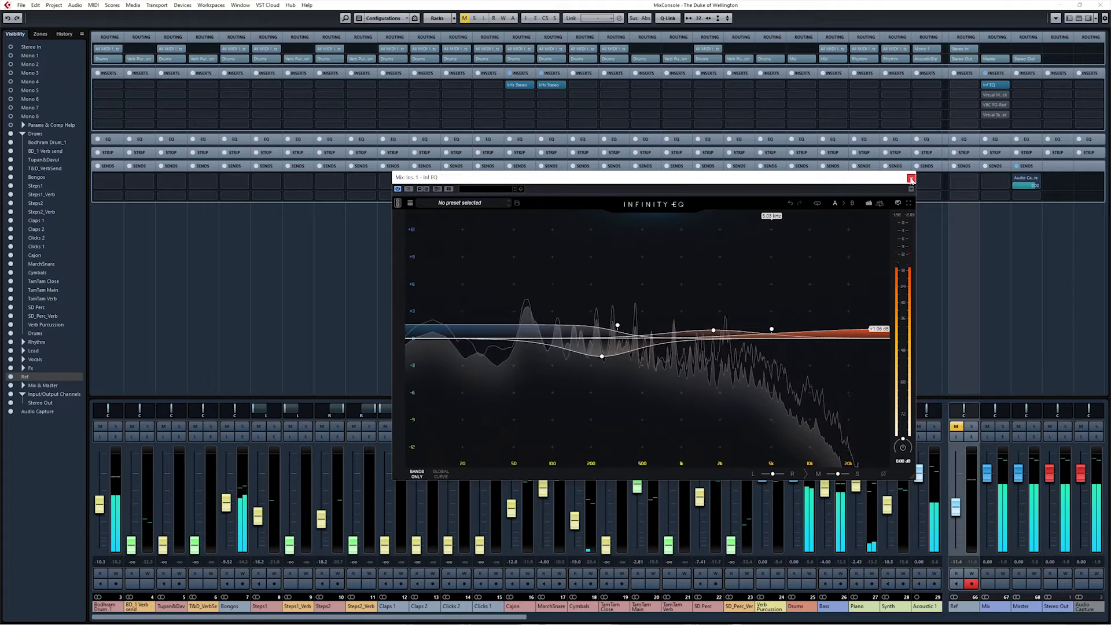
{"action": "left_click", "coordinate": [409, 190]}
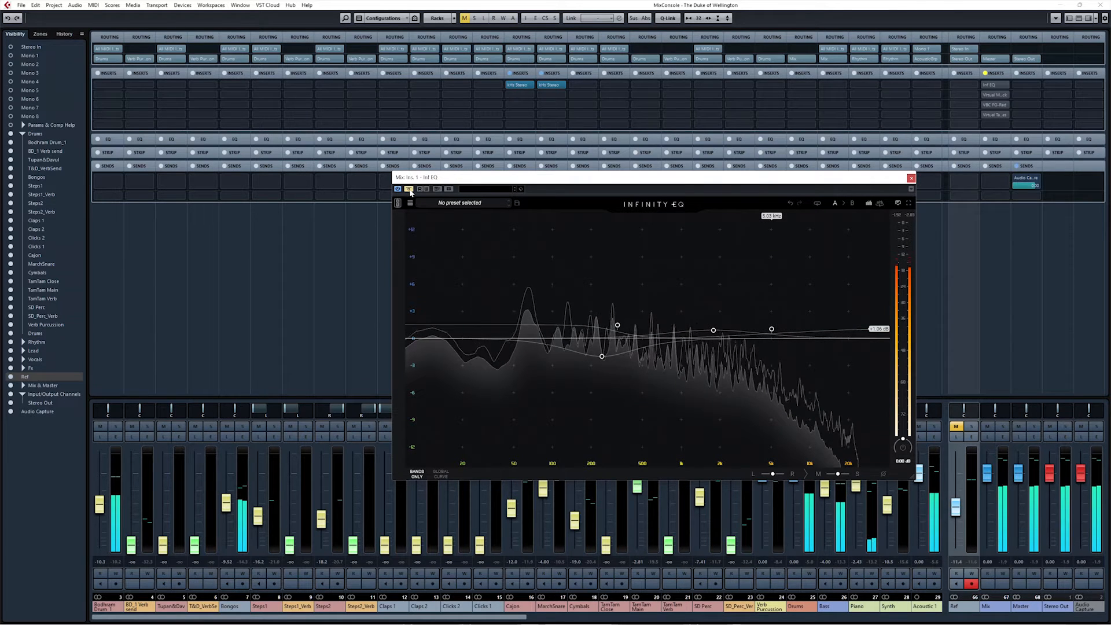
{"action": "left_click", "coordinate": [409, 189]}
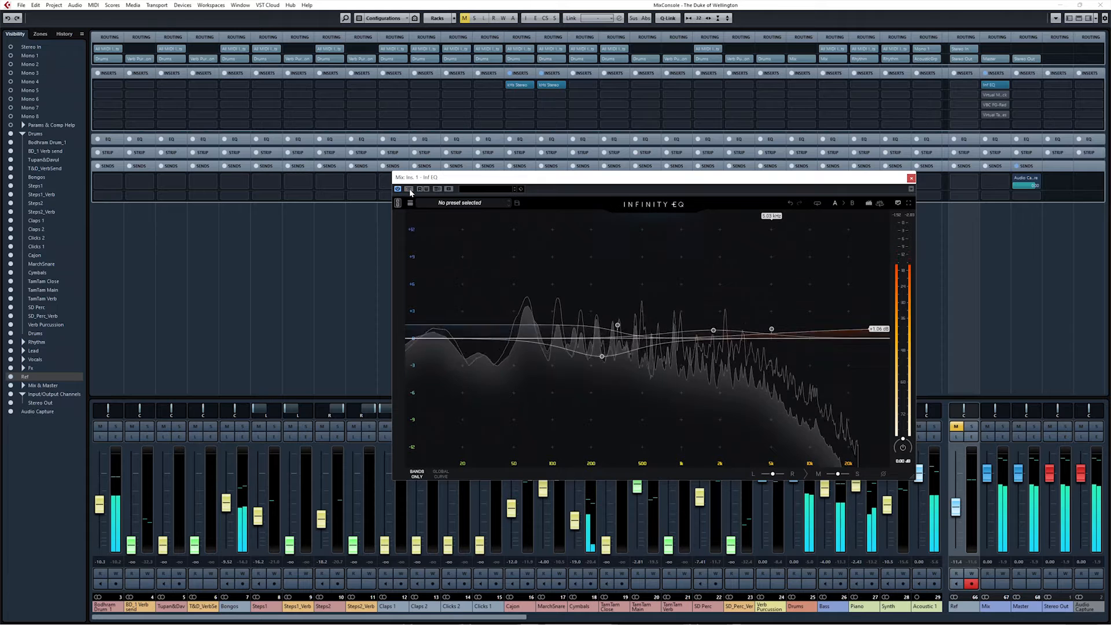
{"action": "left_click_drag", "start_coordinate": [675, 179], "coordinate": [594, 183]}
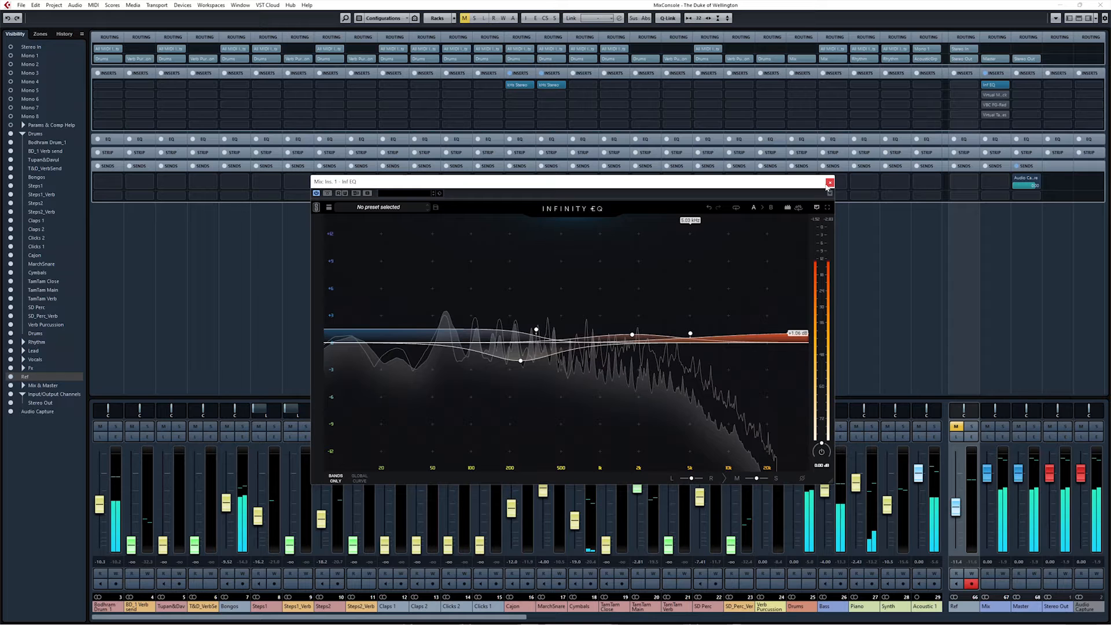
{"action": "left_click", "coordinate": [829, 183]}
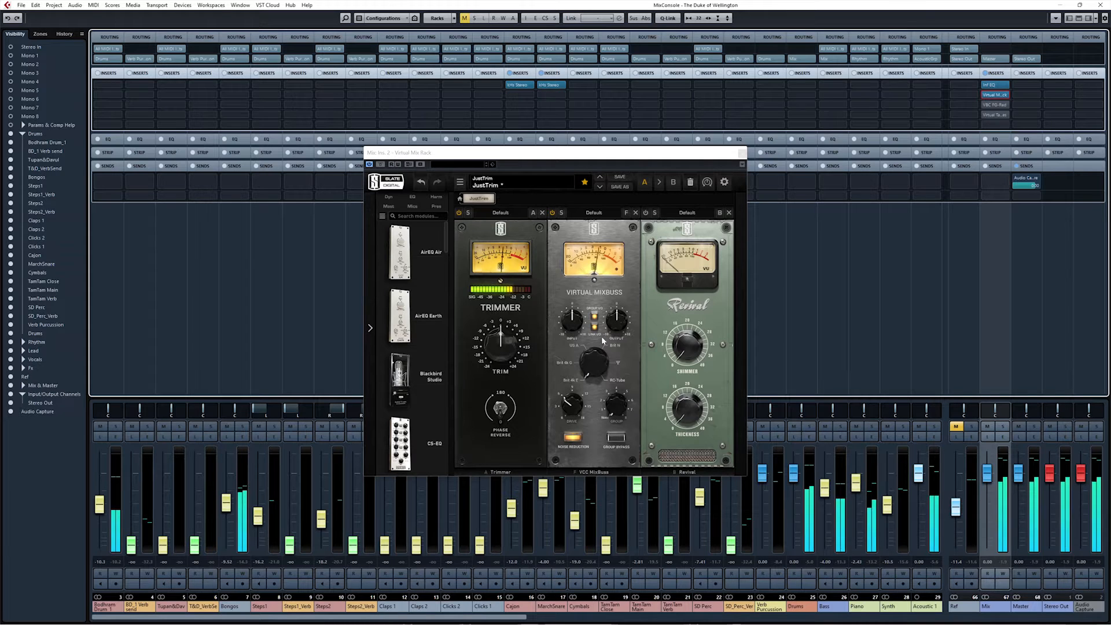
Raise the Virtual MixBuss input drive and compare the sound with the module switched off and on.
{"action": "left_click", "coordinate": [576, 326]}
{"action": "left_click_drag", "start_coordinate": [575, 325], "coordinate": [618, 114]}
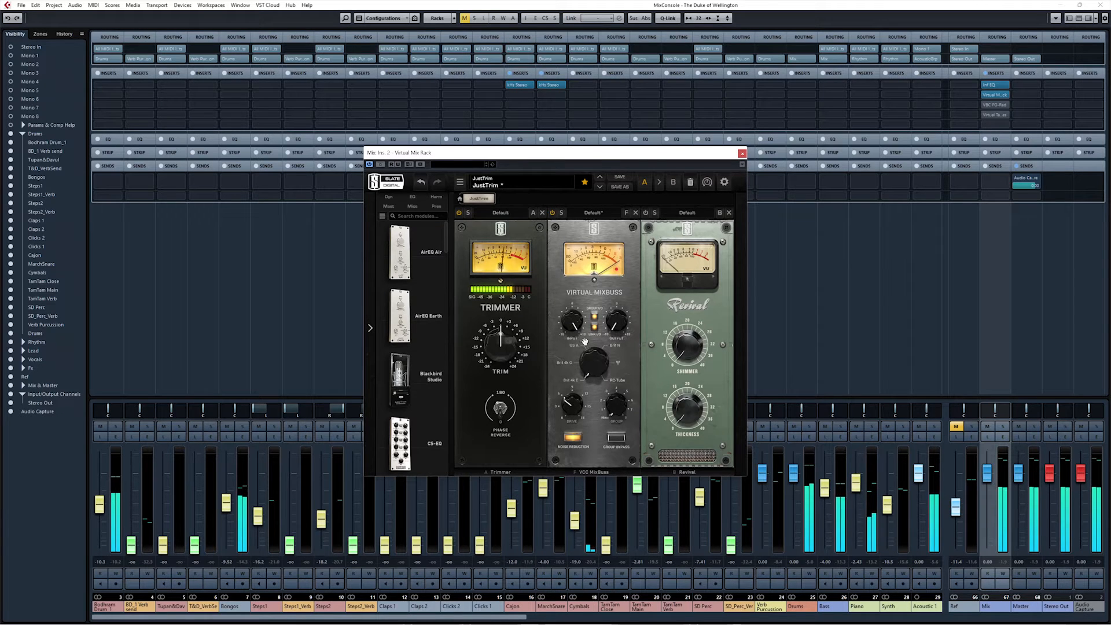
{"action": "left_click", "coordinate": [551, 215]}
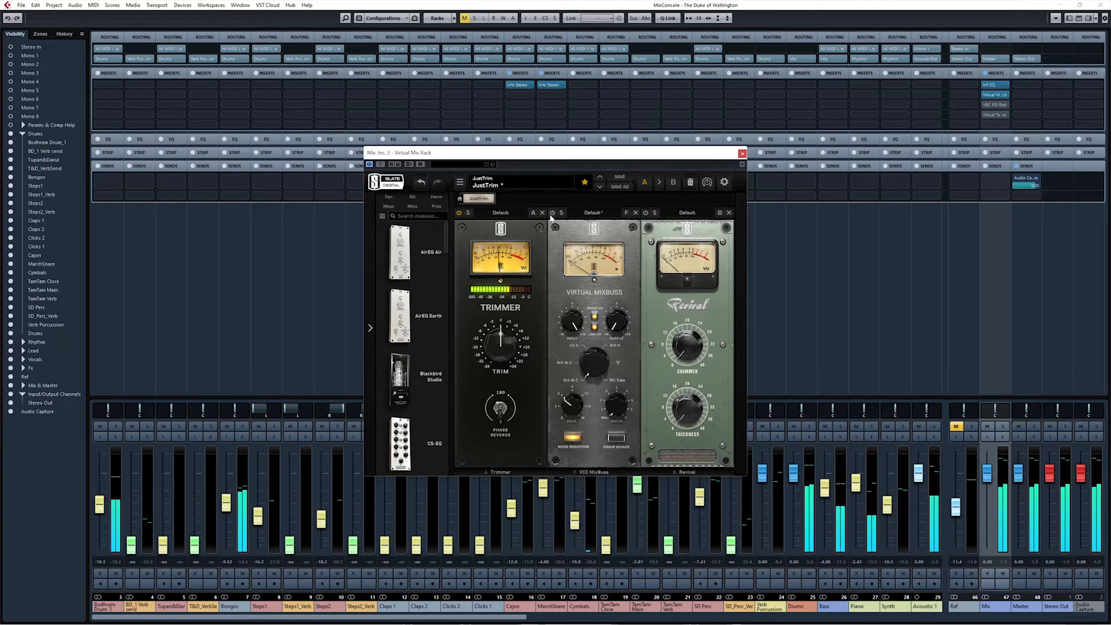
{"action": "left_click", "coordinate": [551, 215]}
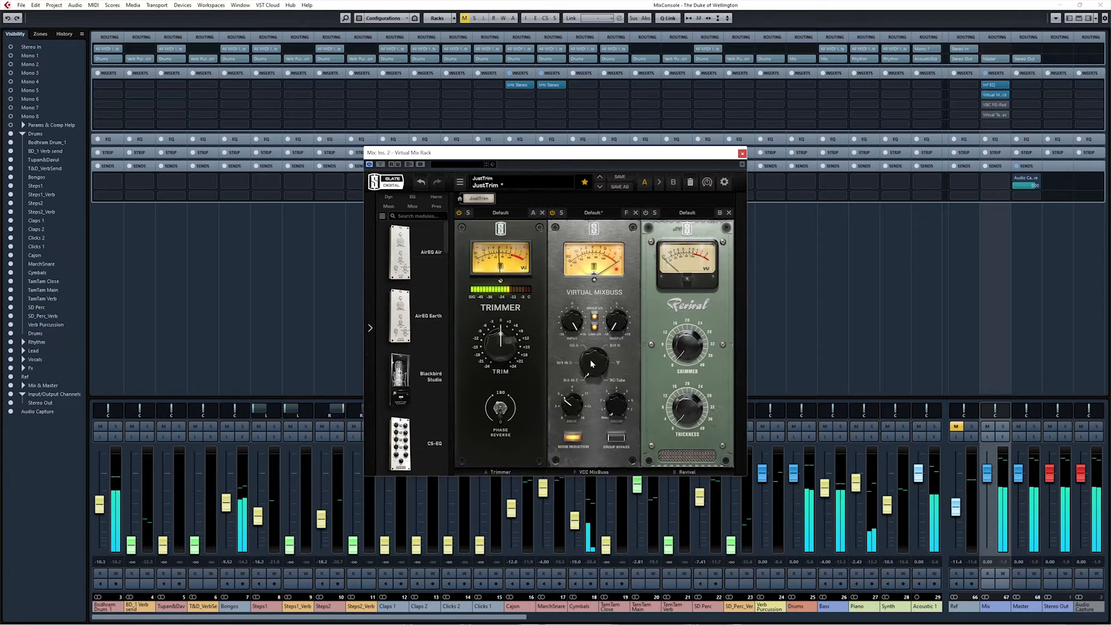
Audition the Virtual MixBuss console models against the switched-off module, ending on US A.
{"action": "left_click_drag", "start_coordinate": [590, 369], "coordinate": [591, 358]}
{"action": "left_click", "coordinate": [553, 214]}
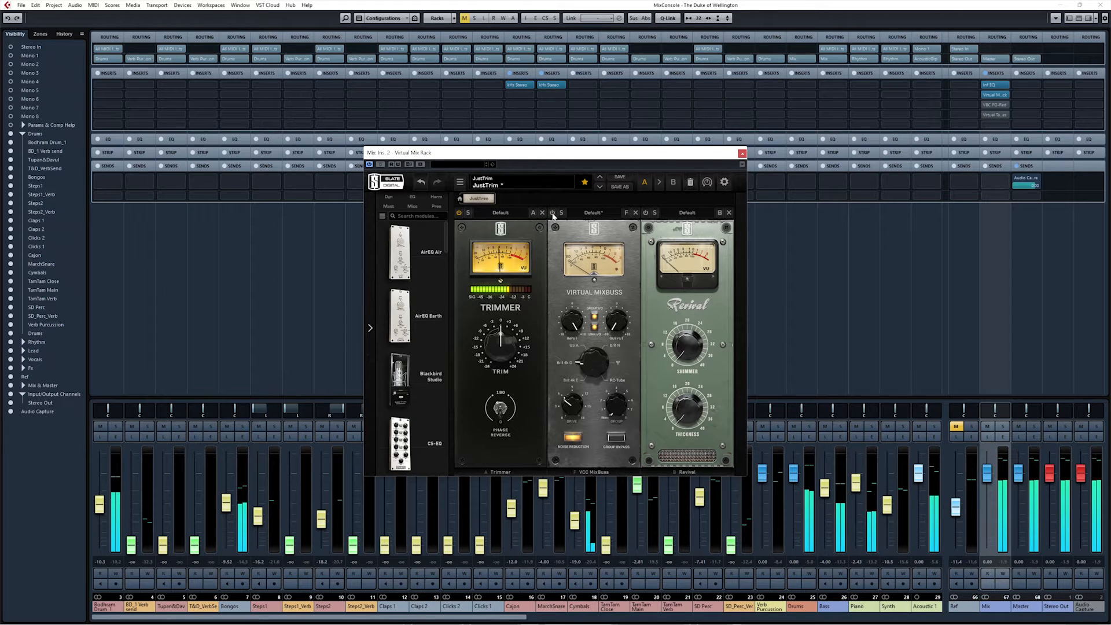
{"action": "left_click", "coordinate": [552, 214]}
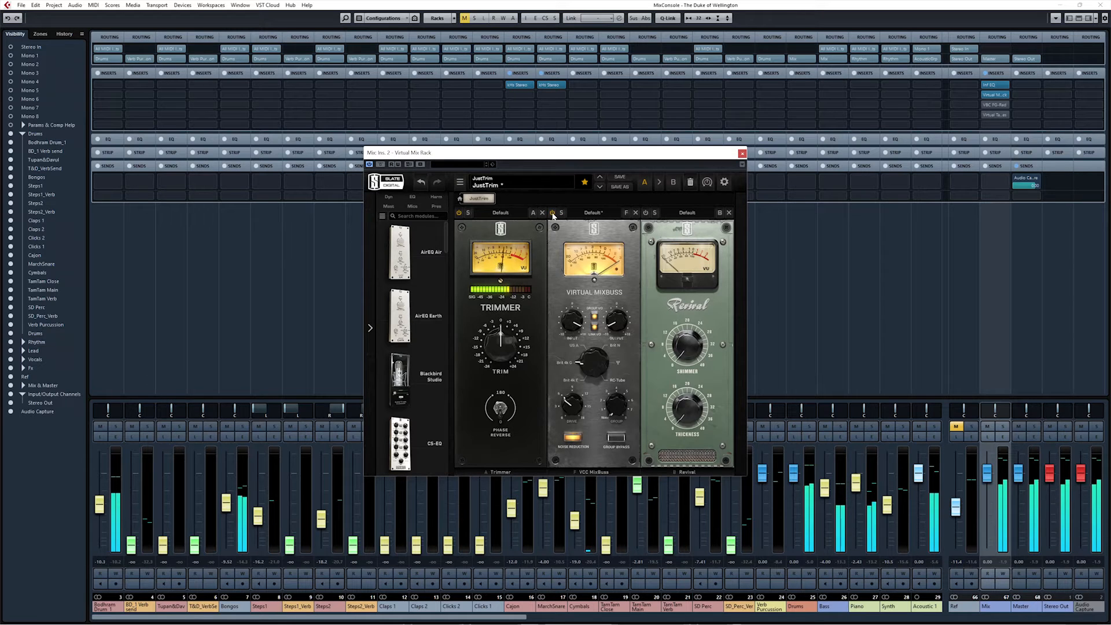
{"action": "left_click_drag", "start_coordinate": [592, 356], "coordinate": [589, 342]}
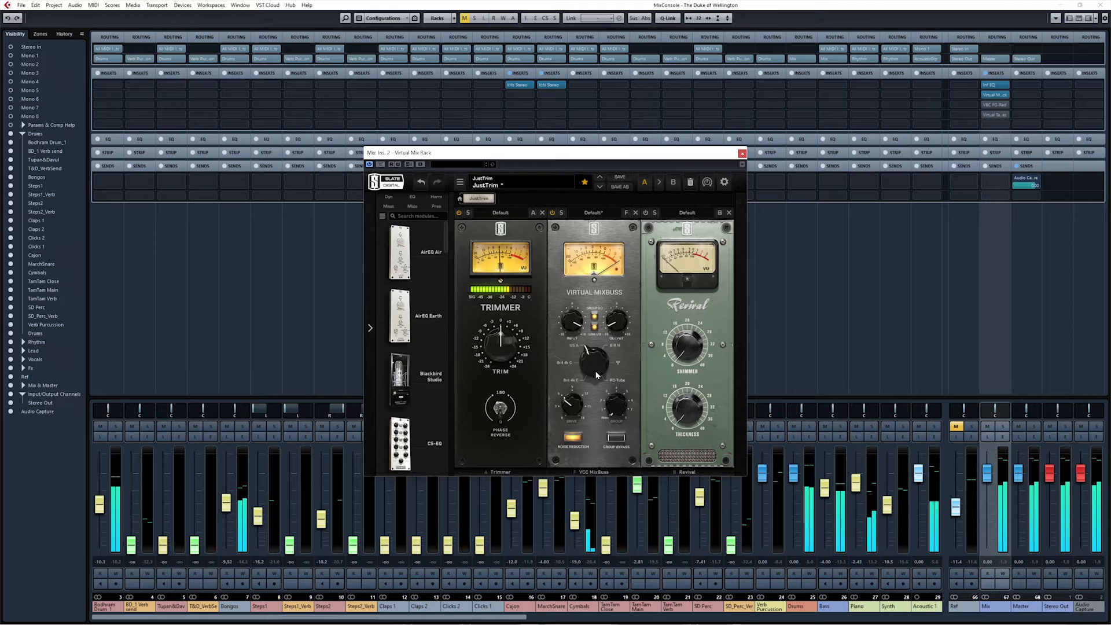
Audition the Virtual MixBuss console models one after another, ending on the Brit 4K model next to RC-Tube.
{"action": "mouse_move", "coordinate": [597, 375]}
{"action": "left_mouse_down"}
{"action": "mouse_move", "coordinate": [598, 336]}
{"action": "mouse_move", "coordinate": [593, 381]}
{"action": "left_mouse_up"}
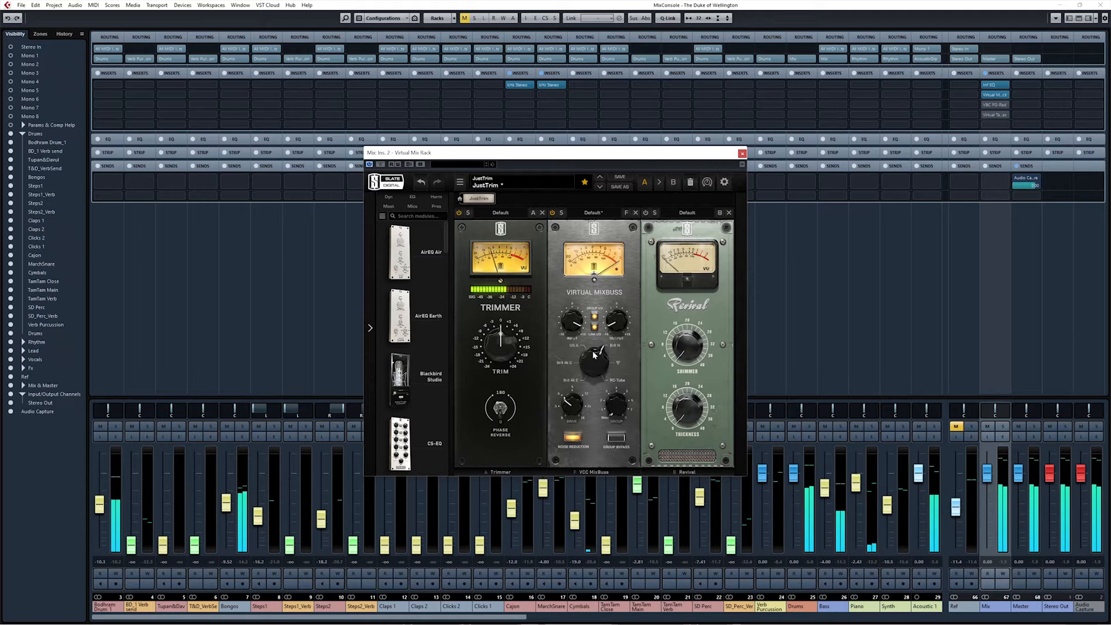
{"action": "mouse_move", "coordinate": [594, 362]}
{"action": "left_mouse_down"}
{"action": "mouse_move", "coordinate": [595, 373]}
{"action": "mouse_move", "coordinate": [592, 359]}
{"action": "left_mouse_up"}
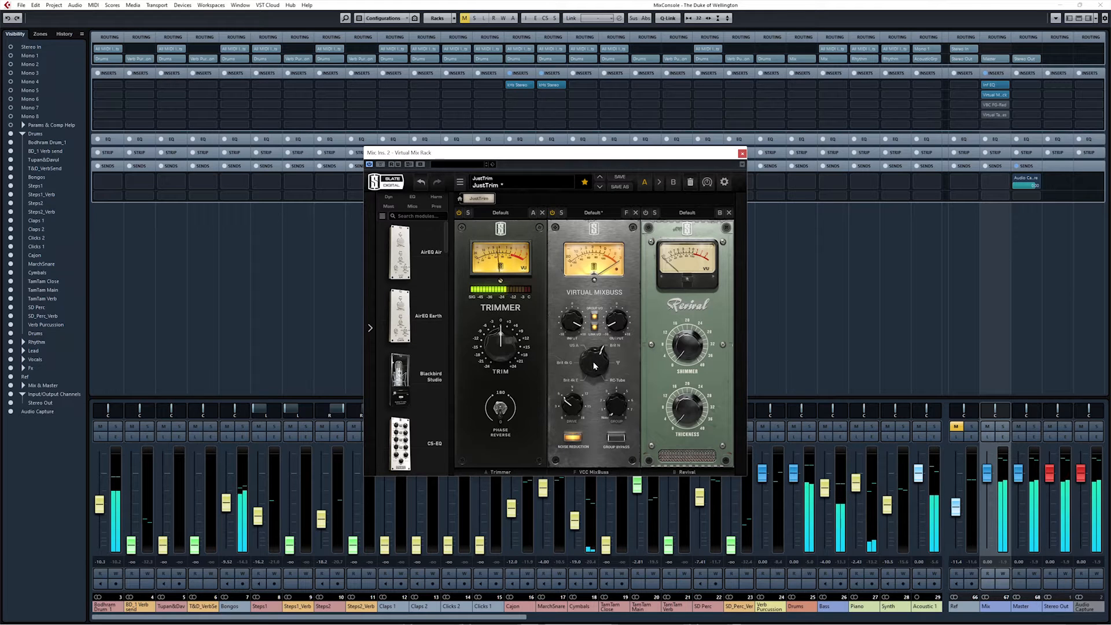
{"action": "left_click_drag", "start_coordinate": [593, 360], "coordinate": [594, 364]}
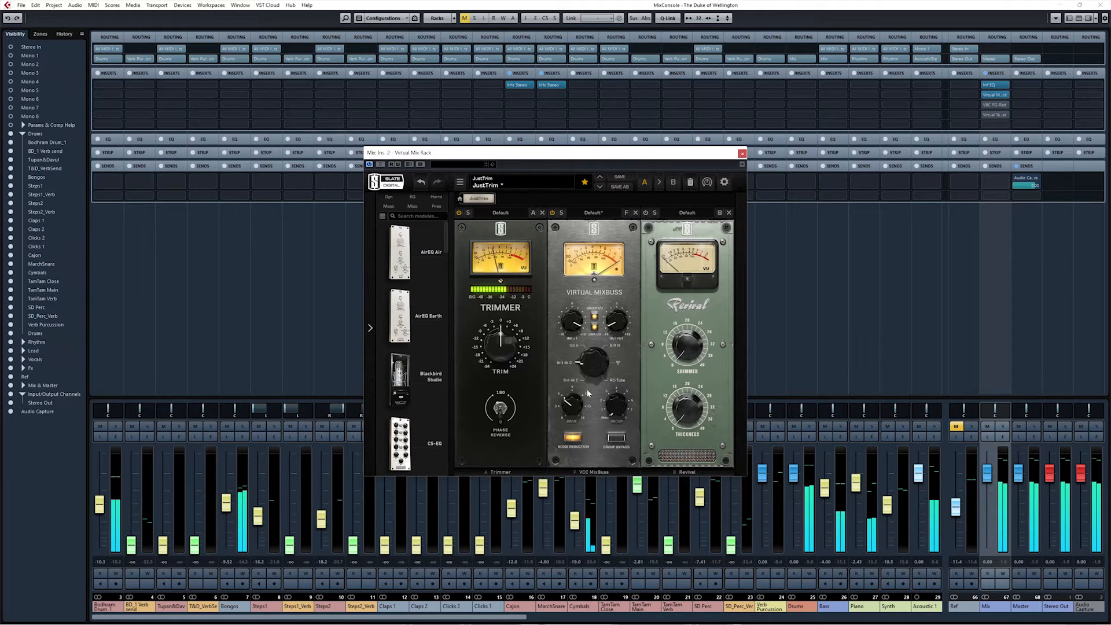
{"action": "left_click_drag", "start_coordinate": [595, 366], "coordinate": [592, 383]}
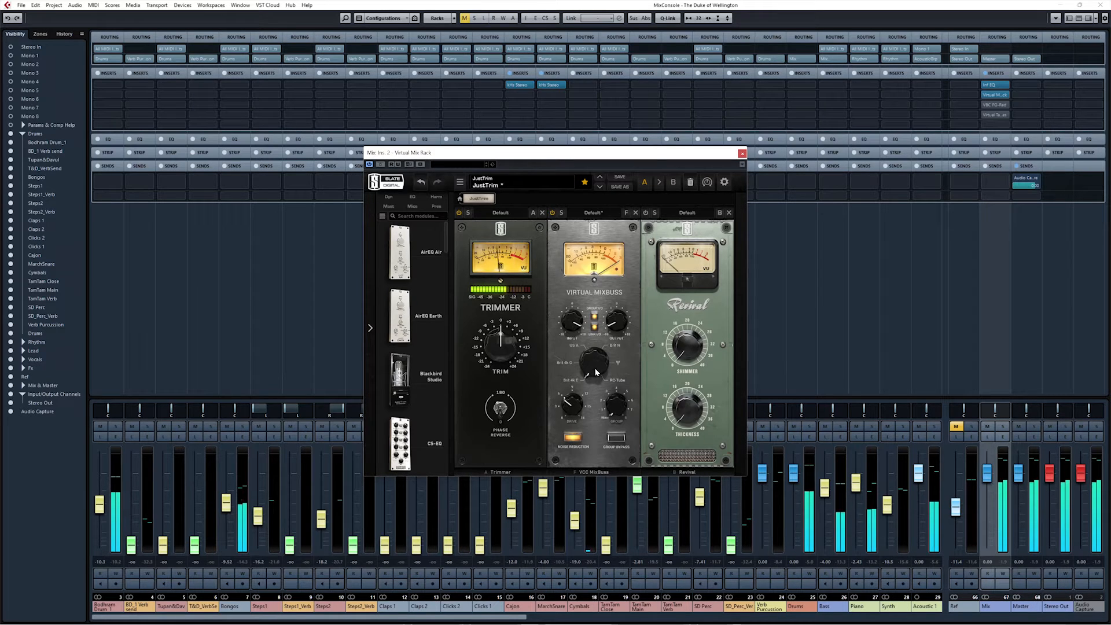
{"action": "left_click_drag", "start_coordinate": [596, 369], "coordinate": [595, 342]}
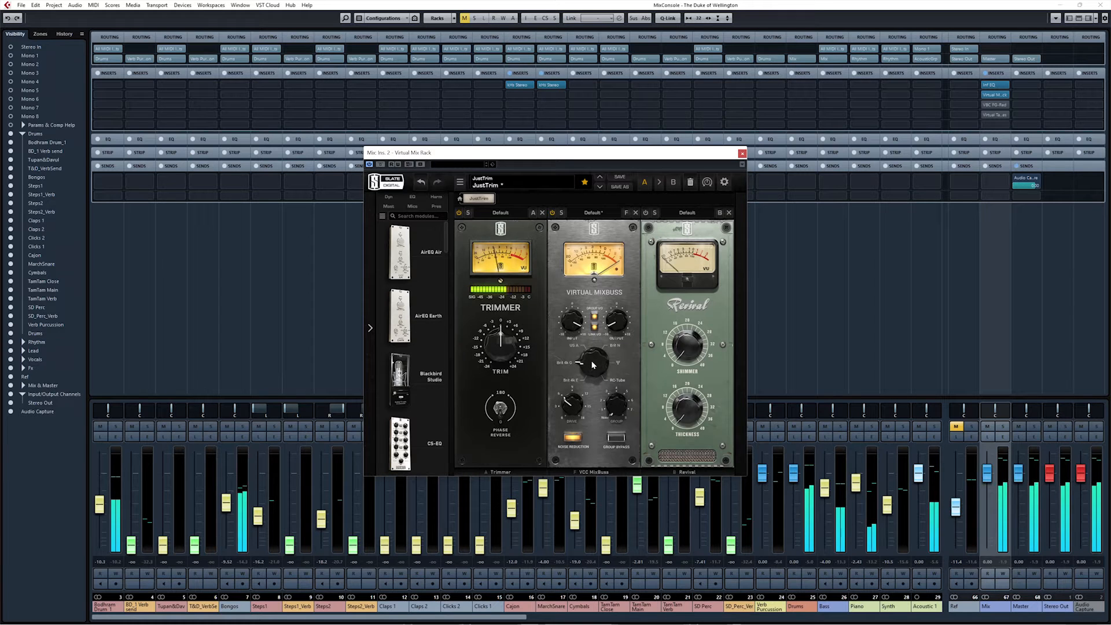
{"action": "left_click_drag", "start_coordinate": [594, 361], "coordinate": [593, 375]}
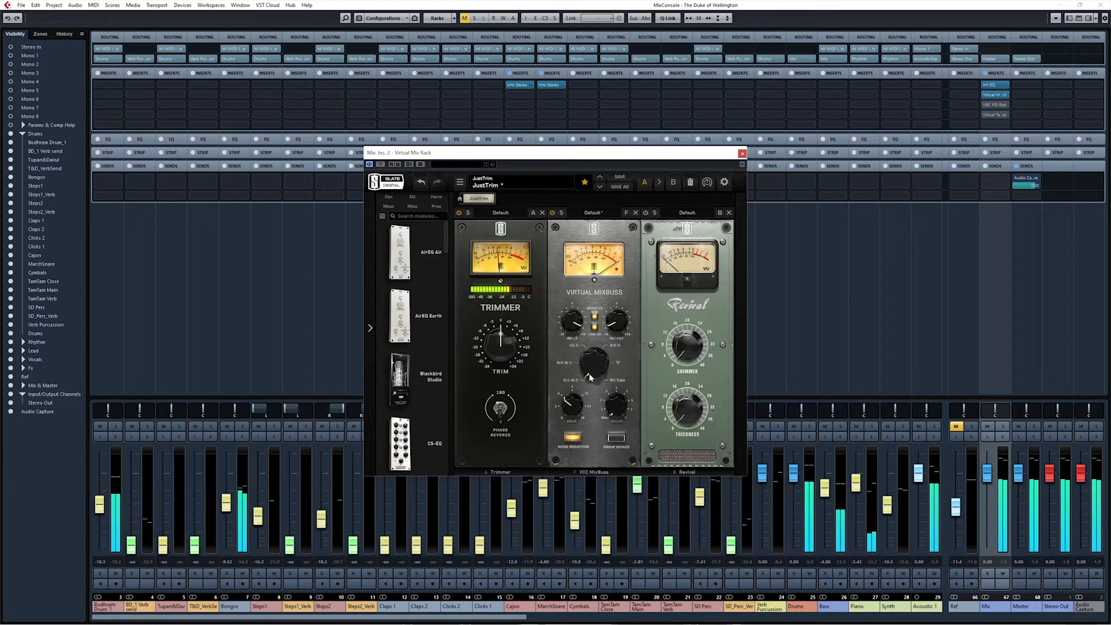
Reduce the Virtual MixBuss input drive to -6 dB with the output linked to compensate.
{"action": "left_click_drag", "start_coordinate": [571, 324], "coordinate": [565, 363]}
{"action": "left_click_drag", "start_coordinate": [571, 315], "coordinate": [574, 332]}
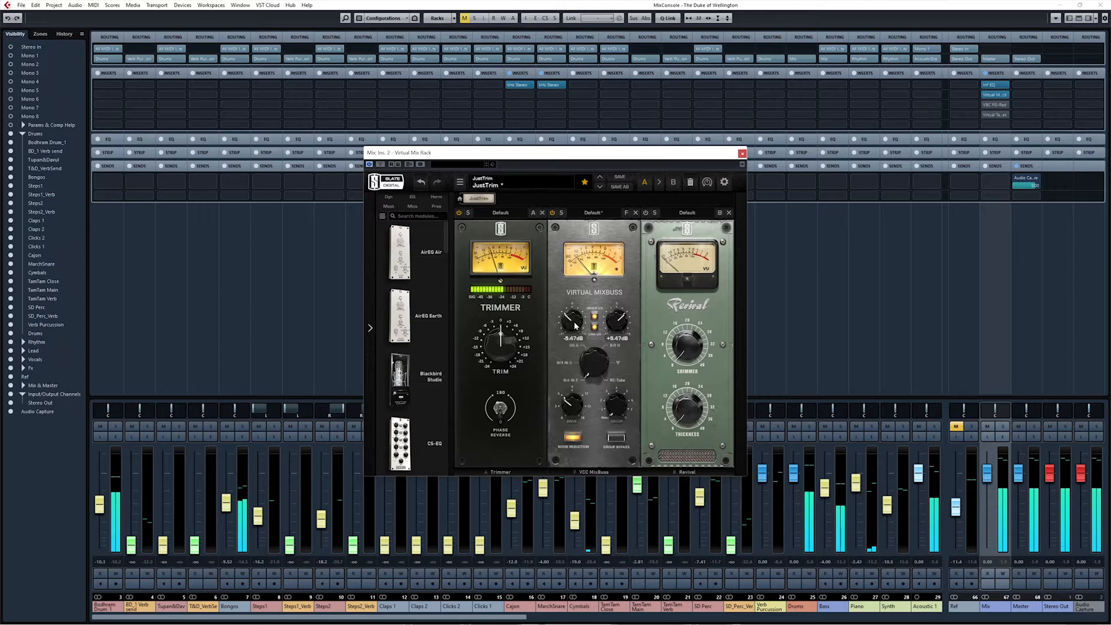
{"action": "double_click", "coordinate": [575, 340]}
{"action": "type", "text": "-6"}
{"action": "key", "text": "Return"}
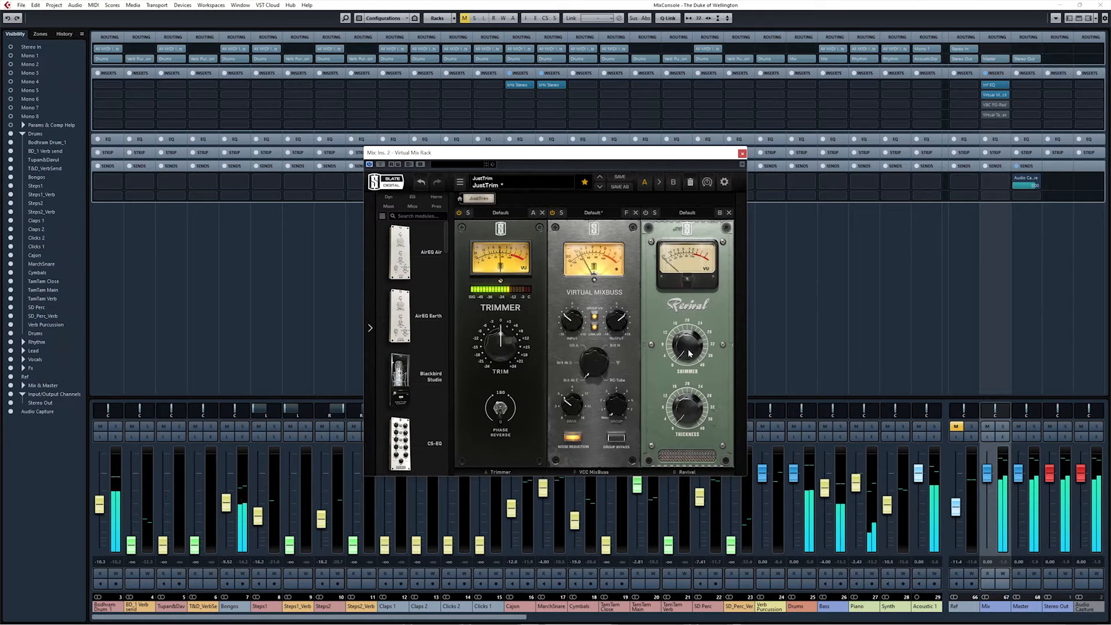
Enable the Revival module, set both Shimmer and Thickness to 5, and close the Virtual Mix Rack window.
{"action": "left_click", "coordinate": [645, 213]}
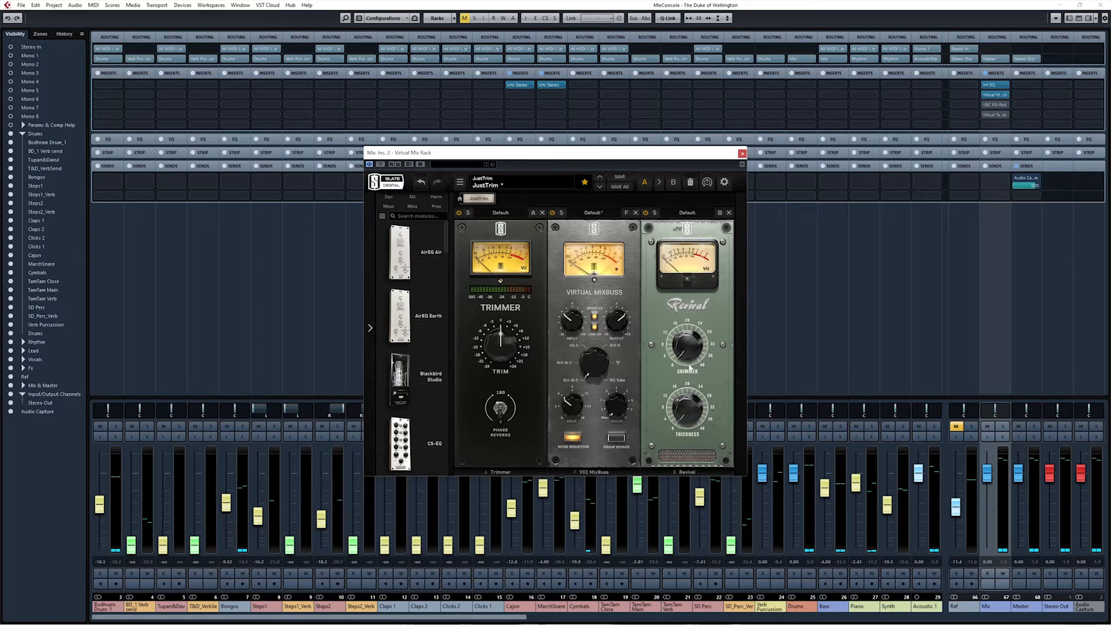
{"action": "left_click_drag", "start_coordinate": [690, 367], "coordinate": [686, 337]}
{"action": "left_click", "coordinate": [687, 372]}
{"action": "type", "text": "5"}
{"action": "key", "text": "Return"}
{"action": "mouse_move", "coordinate": [687, 418]}
{"action": "left_mouse_down"}
{"action": "mouse_move", "coordinate": [686, 404]}
{"action": "mouse_move", "coordinate": [692, 437]}
{"action": "left_mouse_up"}
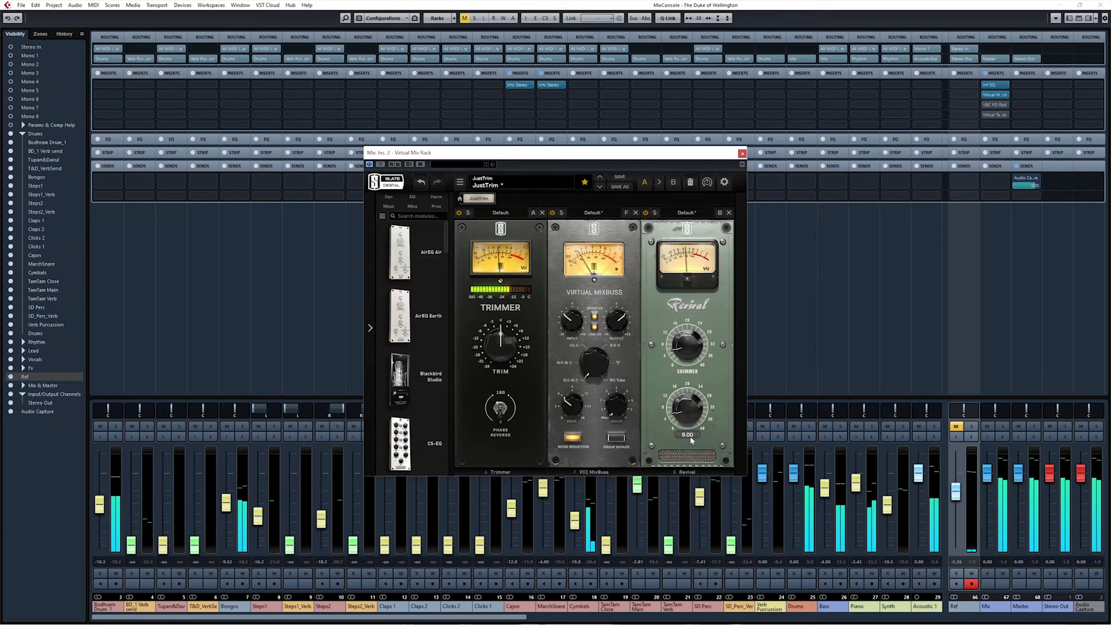
{"action": "left_click_drag", "start_coordinate": [676, 155], "coordinate": [658, 155]}
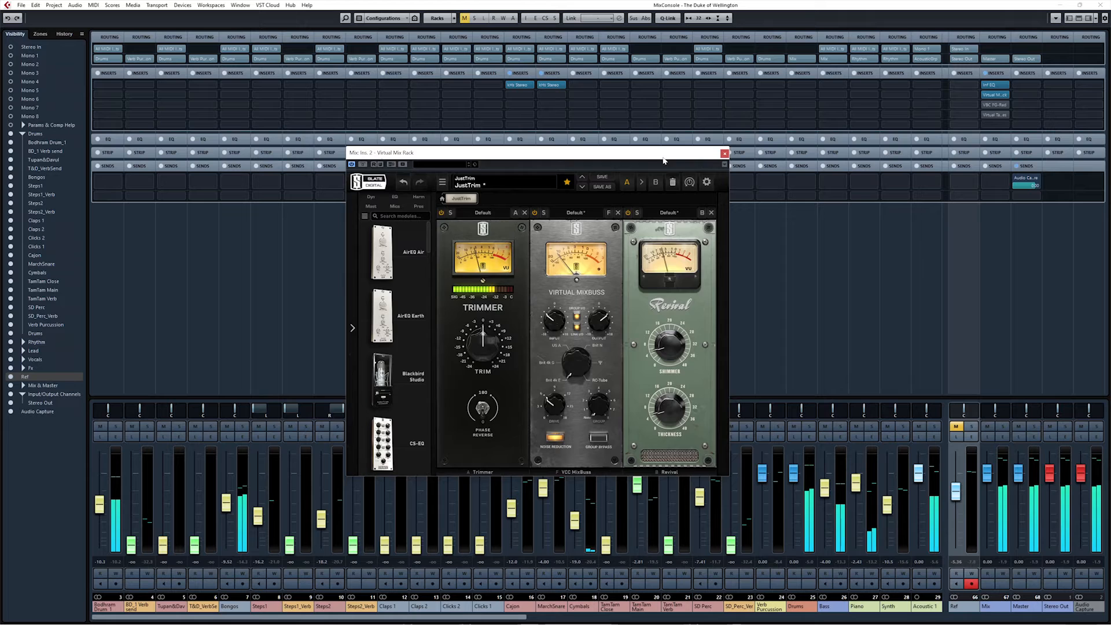
{"action": "left_click_drag", "start_coordinate": [664, 156], "coordinate": [670, 156]}
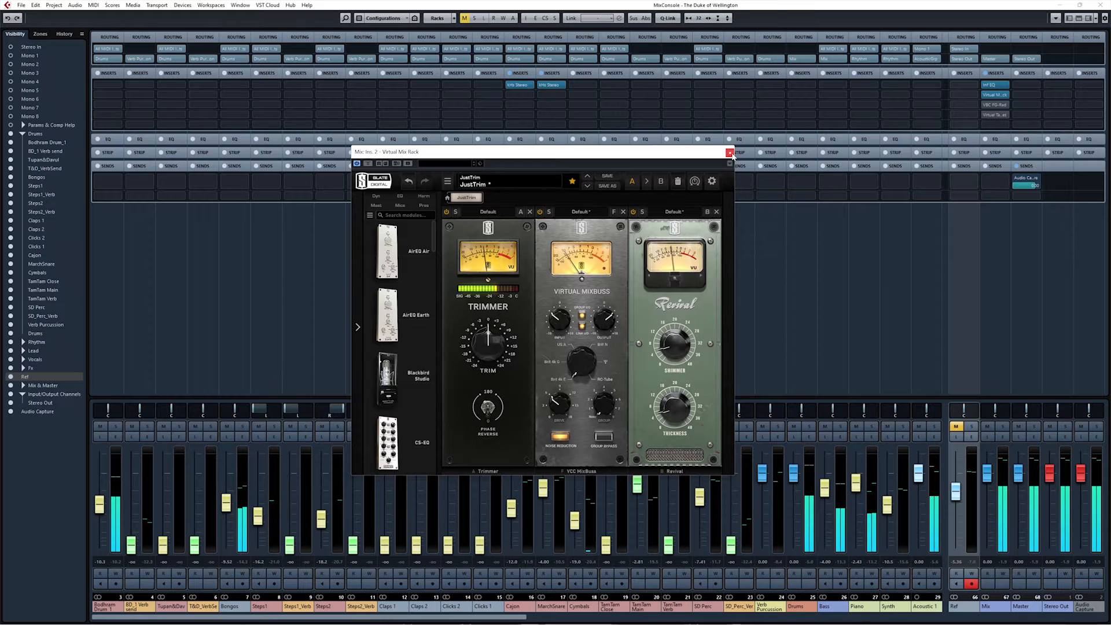
{"action": "left_click", "coordinate": [730, 153]}
Activate the VBC FG-Red compressor on the Mix bus, turn down its Drive, and close its window.
{"action": "left_click", "coordinate": [995, 105]}
{"action": "left_click_drag", "start_coordinate": [660, 328], "coordinate": [658, 376]}
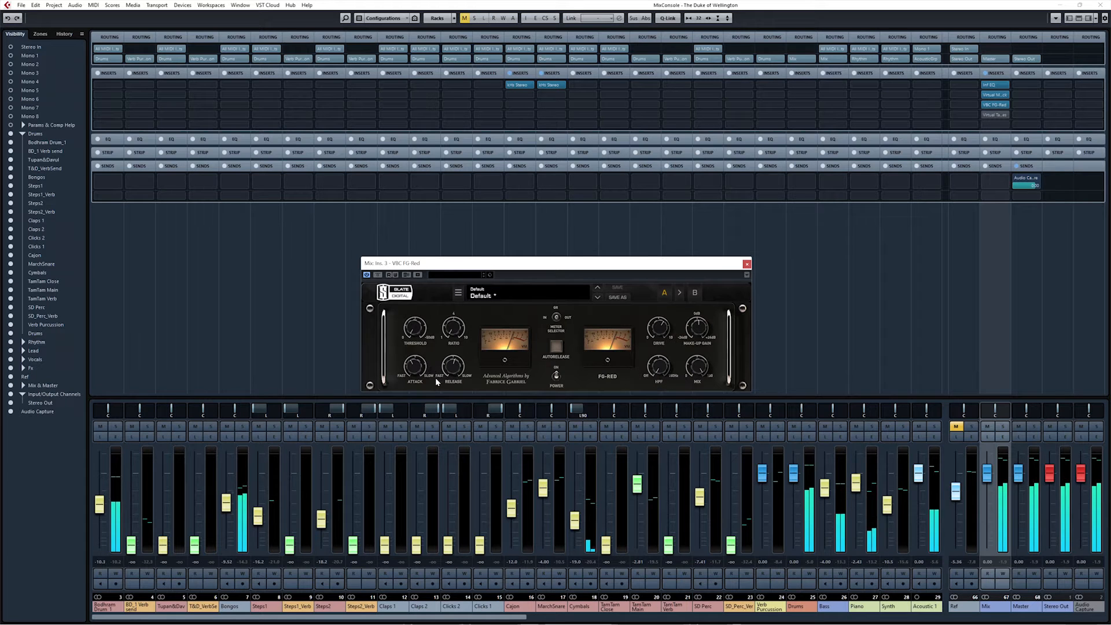
{"action": "left_click", "coordinate": [748, 264]}
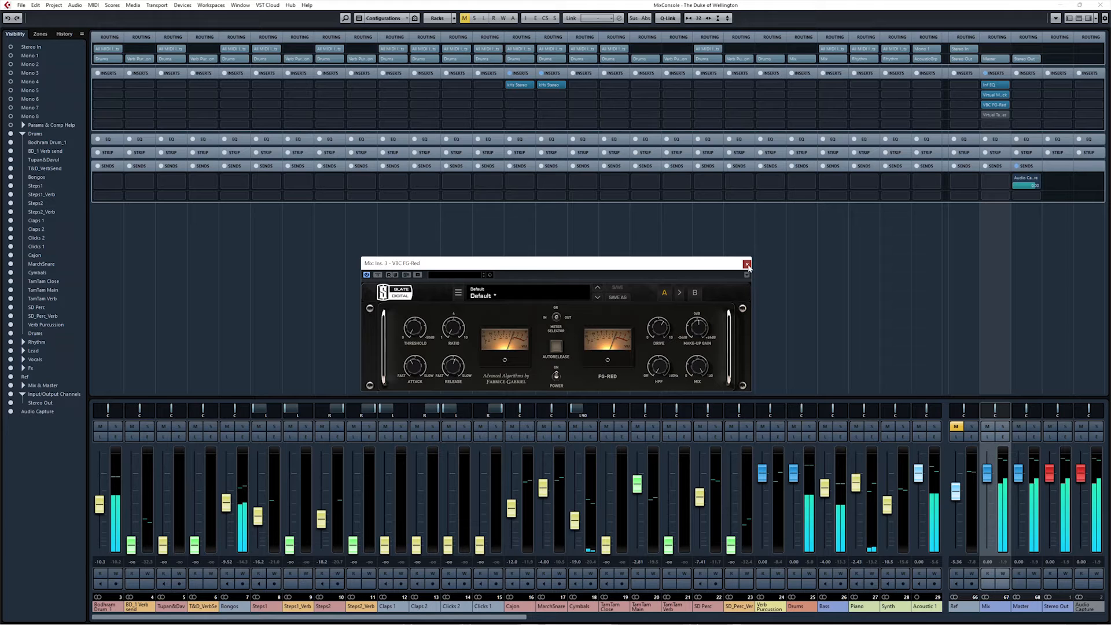
{"action": "left_click", "coordinate": [747, 264]}
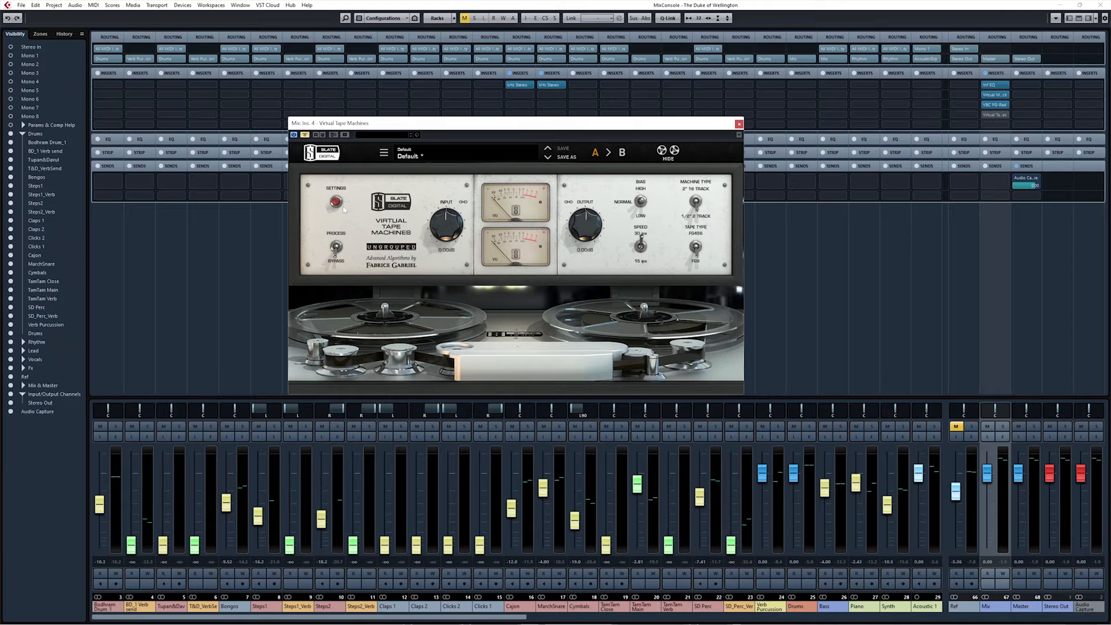
Activate the Virtual Tape Machines insert on the Mix bus during playback and open its settings.
{"action": "key", "text": "space"}
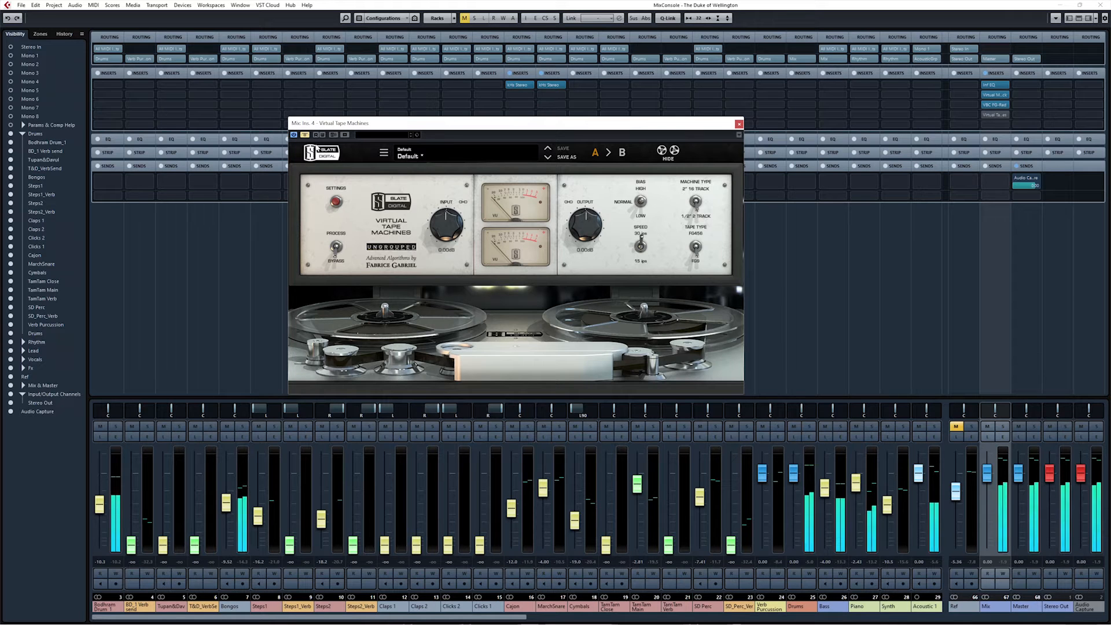
{"action": "left_click", "coordinate": [305, 134]}
{"action": "left_click_drag", "start_coordinate": [454, 123], "coordinate": [425, 137]}
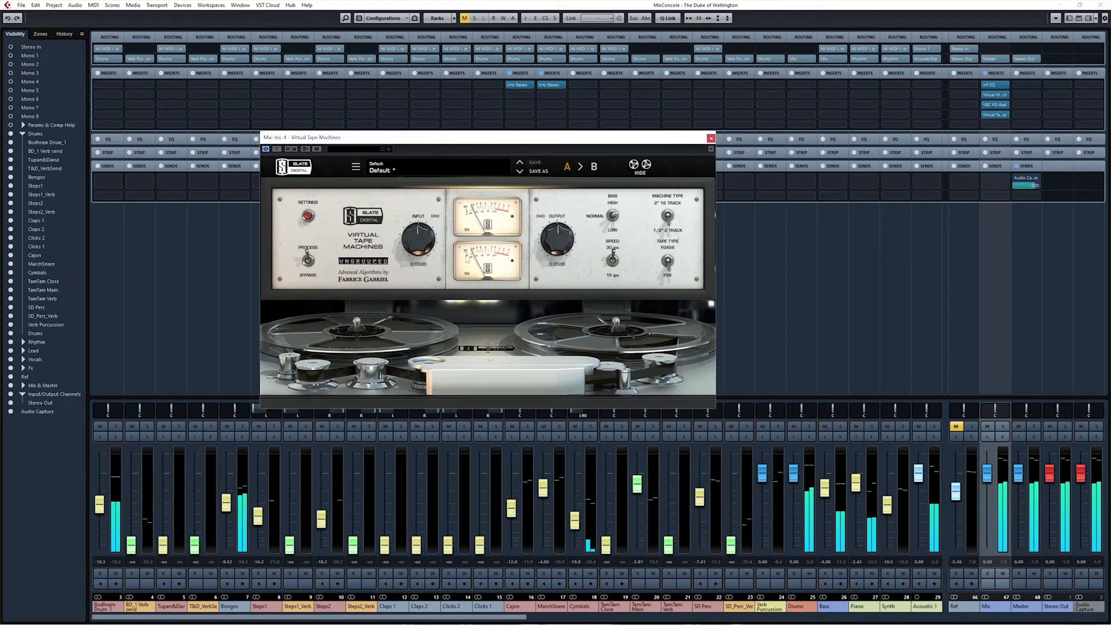
{"action": "left_click", "coordinate": [308, 215]}
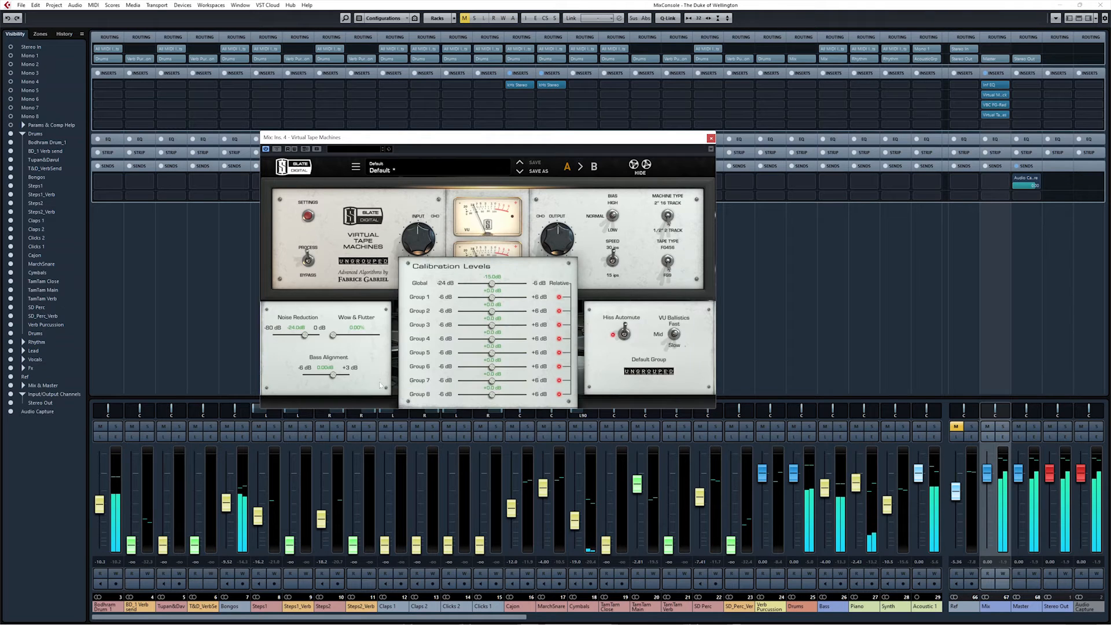
Set the Virtual Tape Machines Bass Alignment to -1 dB and compare the sound against bypass.
{"action": "mouse_move", "coordinate": [333, 375]}
{"action": "left_mouse_down"}
{"action": "mouse_move", "coordinate": [277, 378]}
{"action": "mouse_move", "coordinate": [349, 375]}
{"action": "mouse_move", "coordinate": [329, 369]}
{"action": "left_mouse_up"}
{"action": "type", "text": "-1"}
{"action": "key", "text": "Return"}
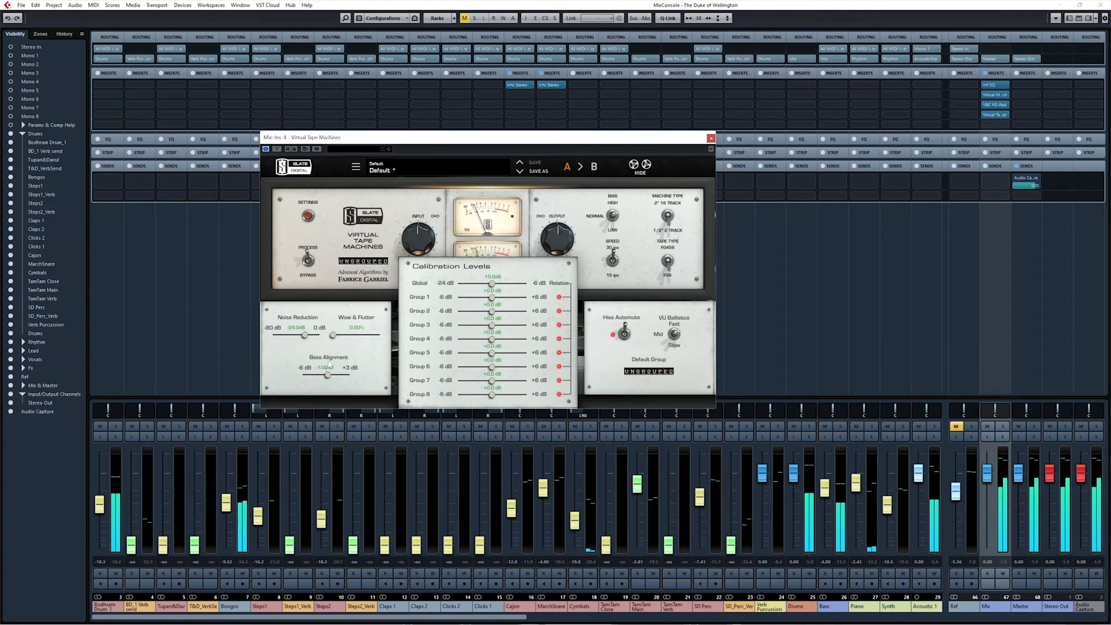
{"action": "left_click", "coordinate": [277, 149]}
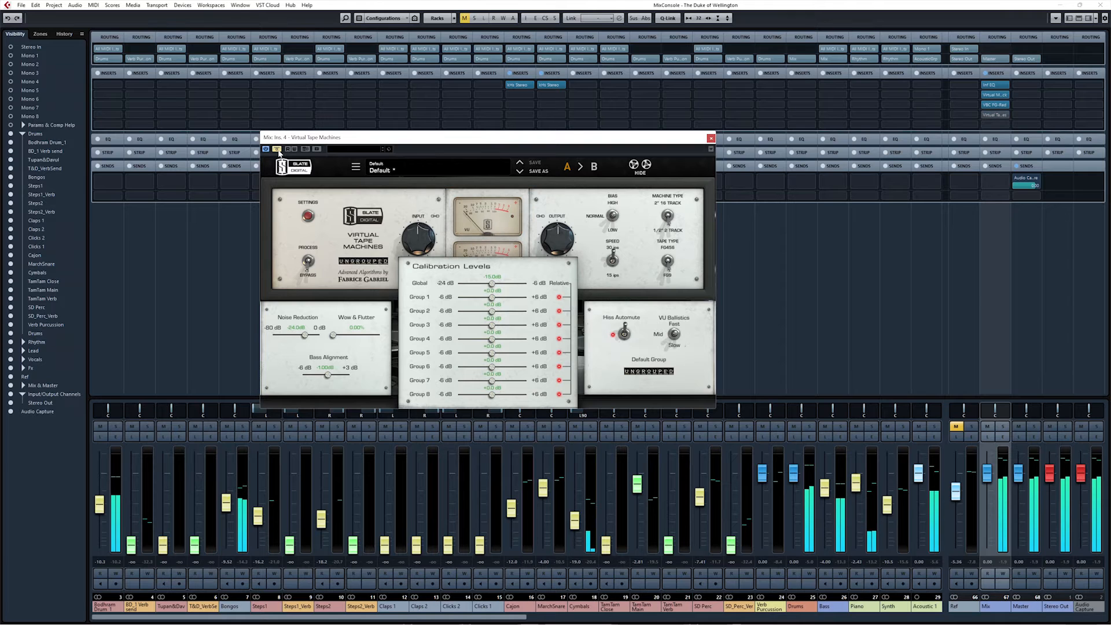
{"action": "left_click", "coordinate": [278, 149]}
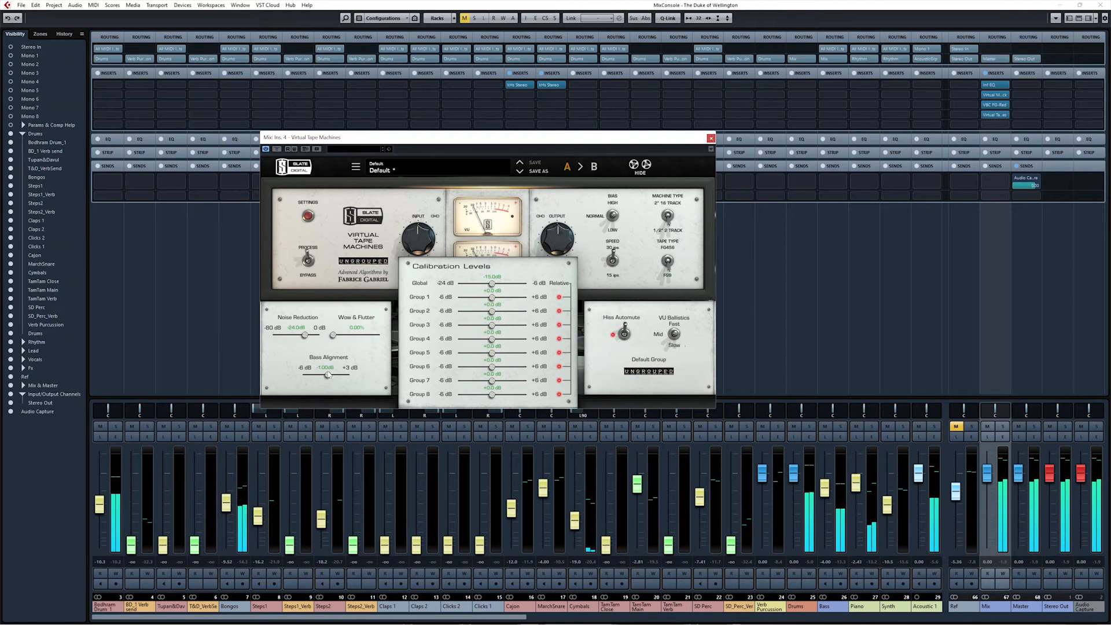
Set the Bass Alignment to -1.5 dB, compare the tape machine bypassed and active, and close its settings.
{"action": "type", "text": "-1.5"}
{"action": "key", "text": "Return"}
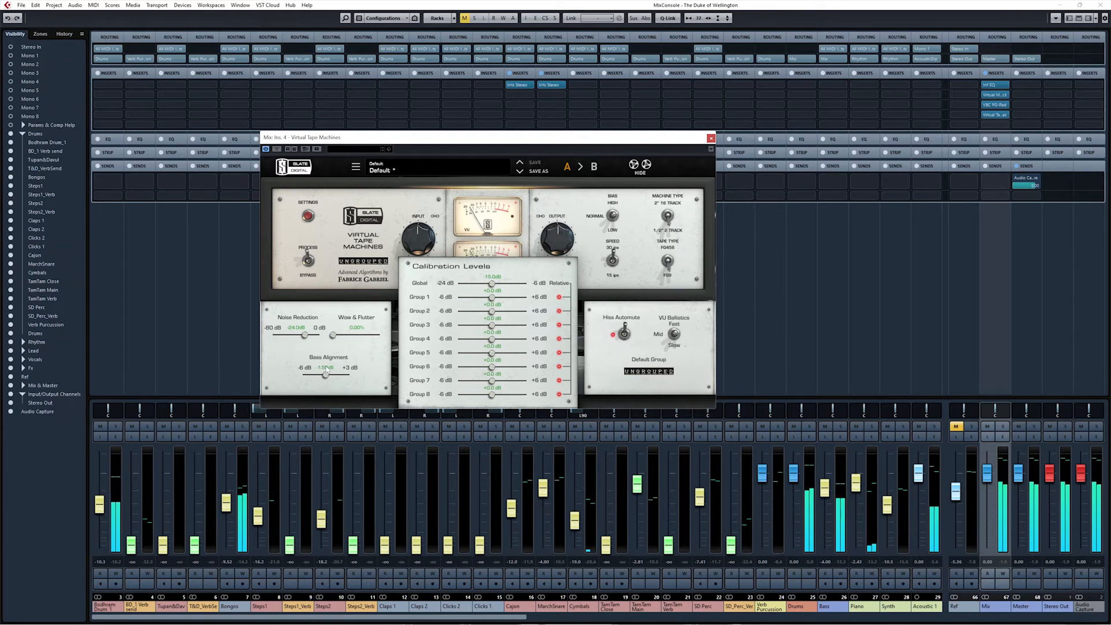
{"action": "left_click", "coordinate": [277, 150]}
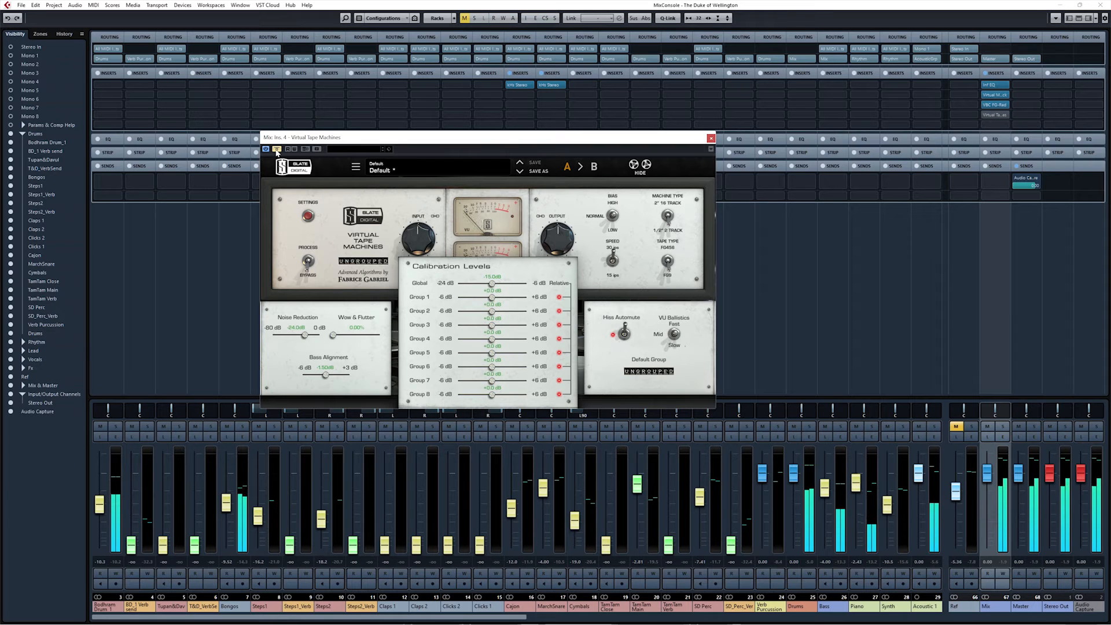
{"action": "left_click", "coordinate": [277, 149]}
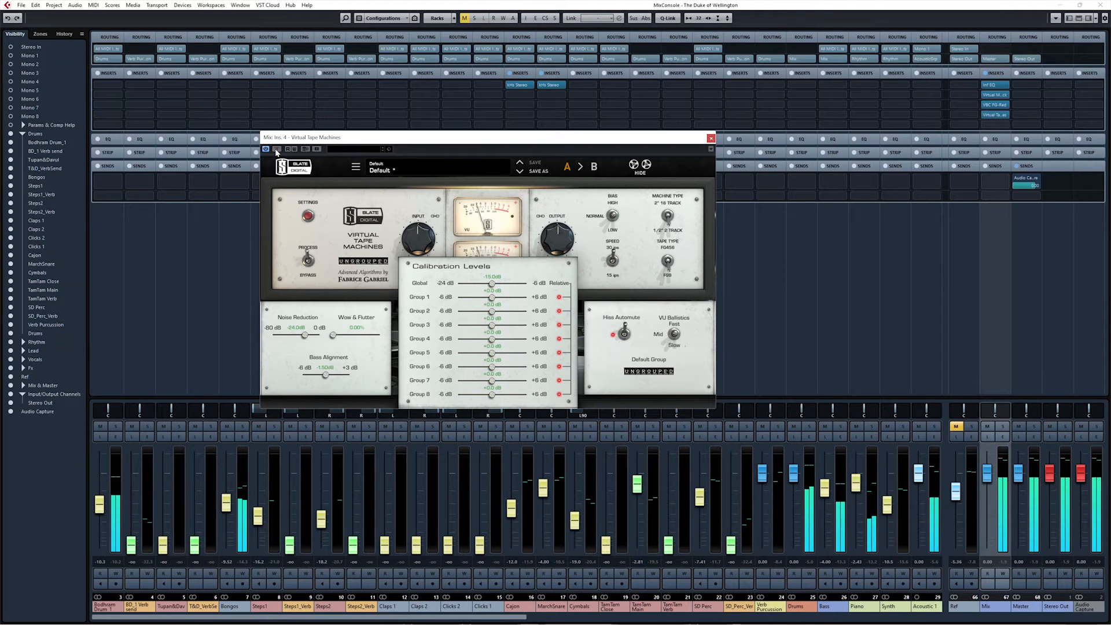
{"action": "left_click", "coordinate": [308, 203]}
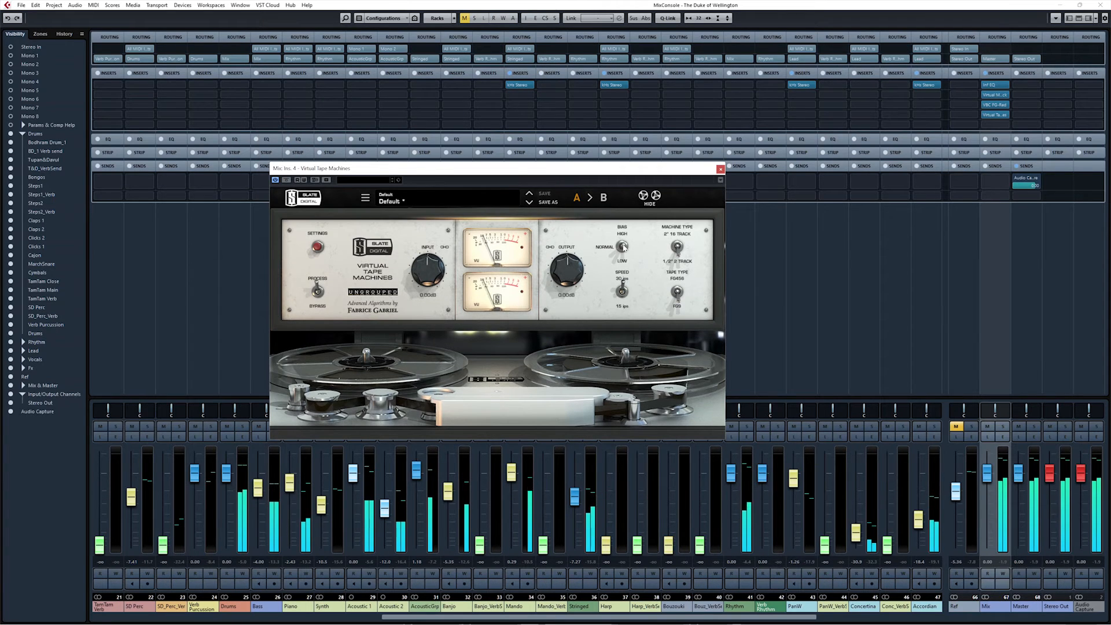
Switch the tape speed to 15 ips and compare the FG456 and FG9 tape types.
{"action": "left_click", "coordinate": [623, 294]}
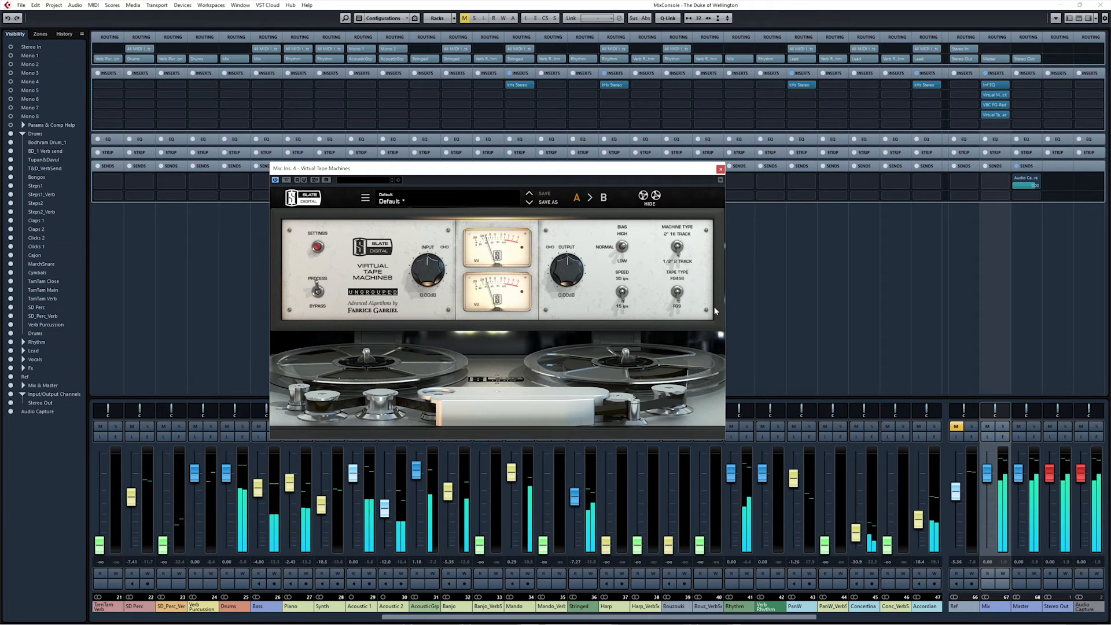
{"action": "left_click", "coordinate": [678, 293]}
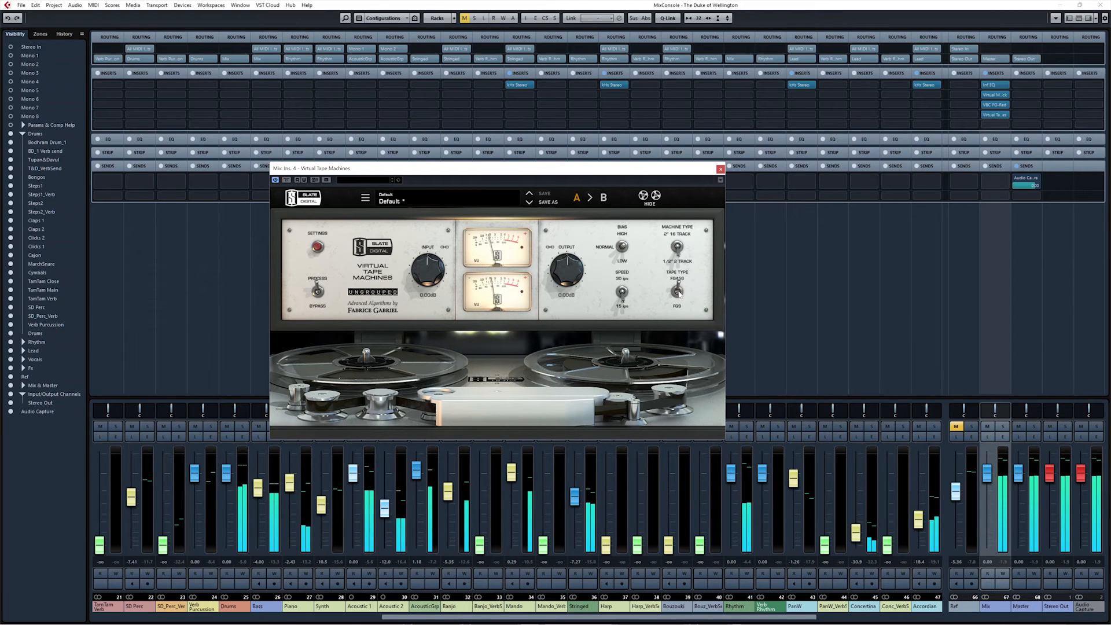
{"action": "left_click", "coordinate": [679, 293]}
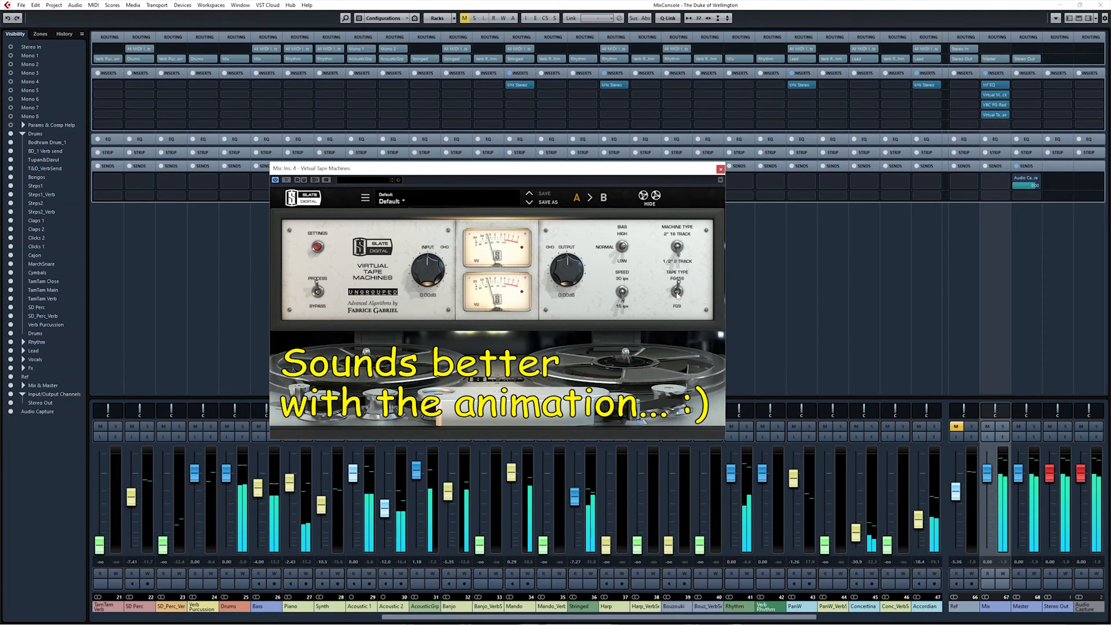
{"action": "left_click", "coordinate": [677, 293]}
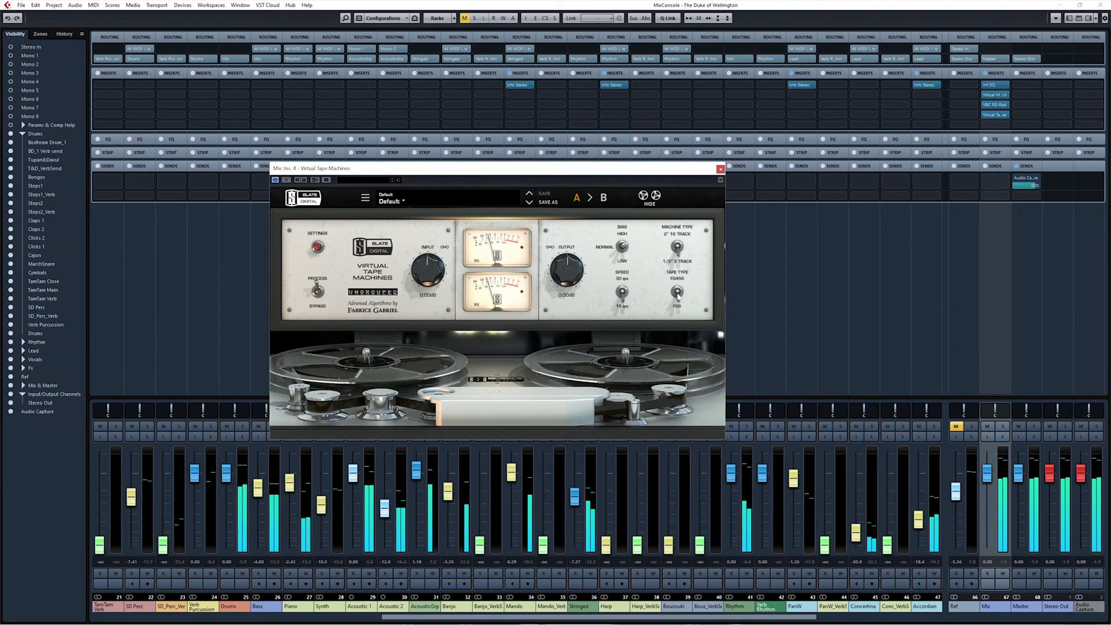
Compare the two tape machine types, ending on 2" 16 Track, and audition the Low bias setting.
{"action": "left_click", "coordinate": [682, 249]}
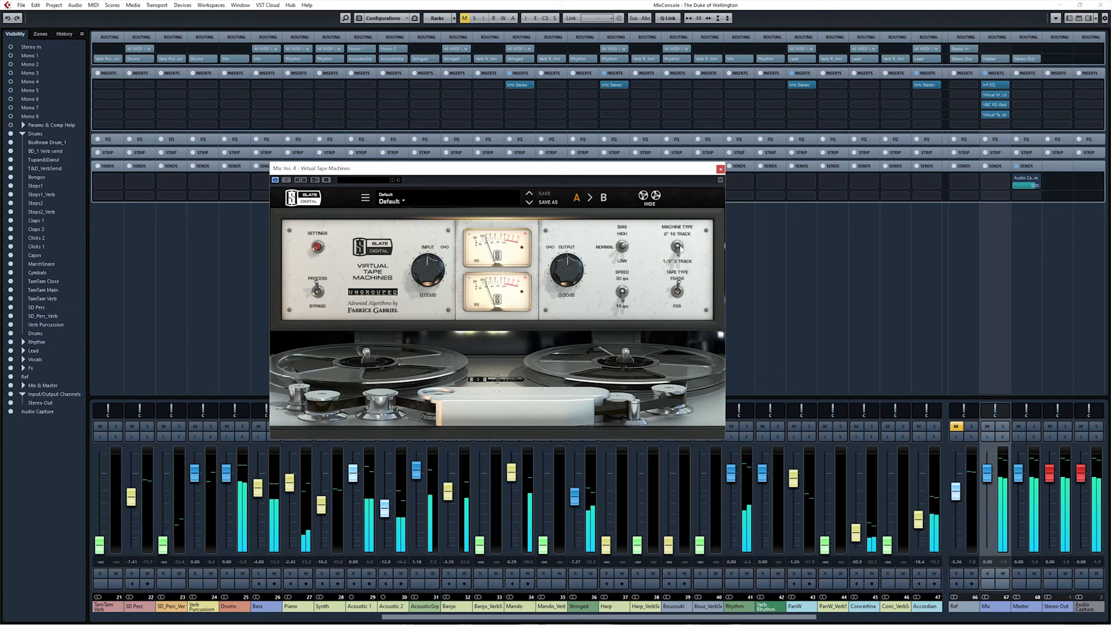
{"action": "left_click", "coordinate": [681, 249]}
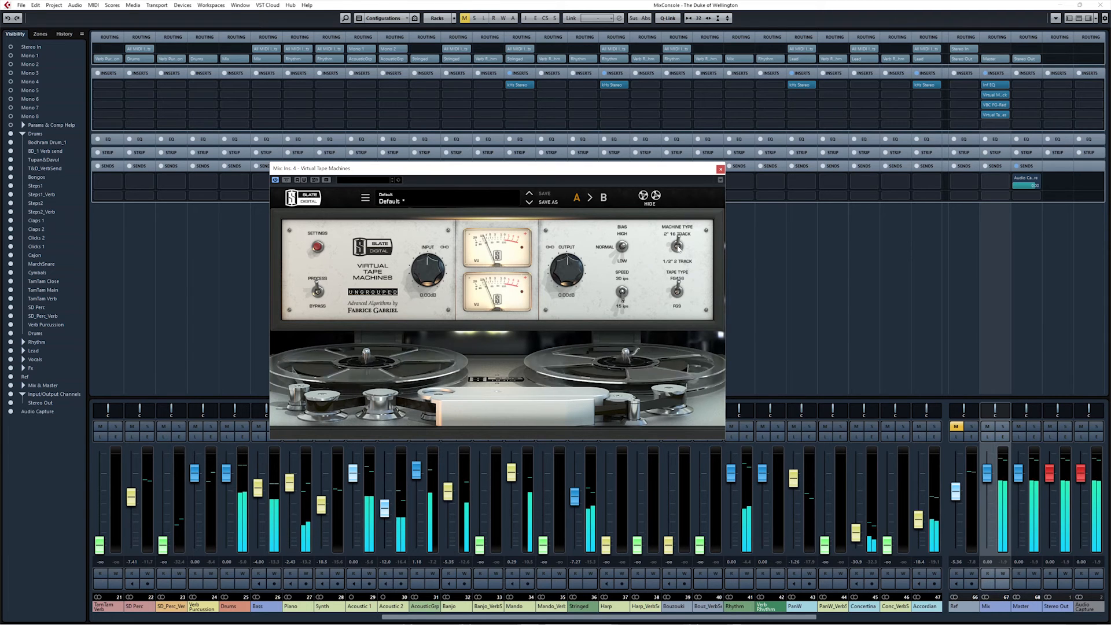
{"action": "left_click", "coordinate": [679, 249]}
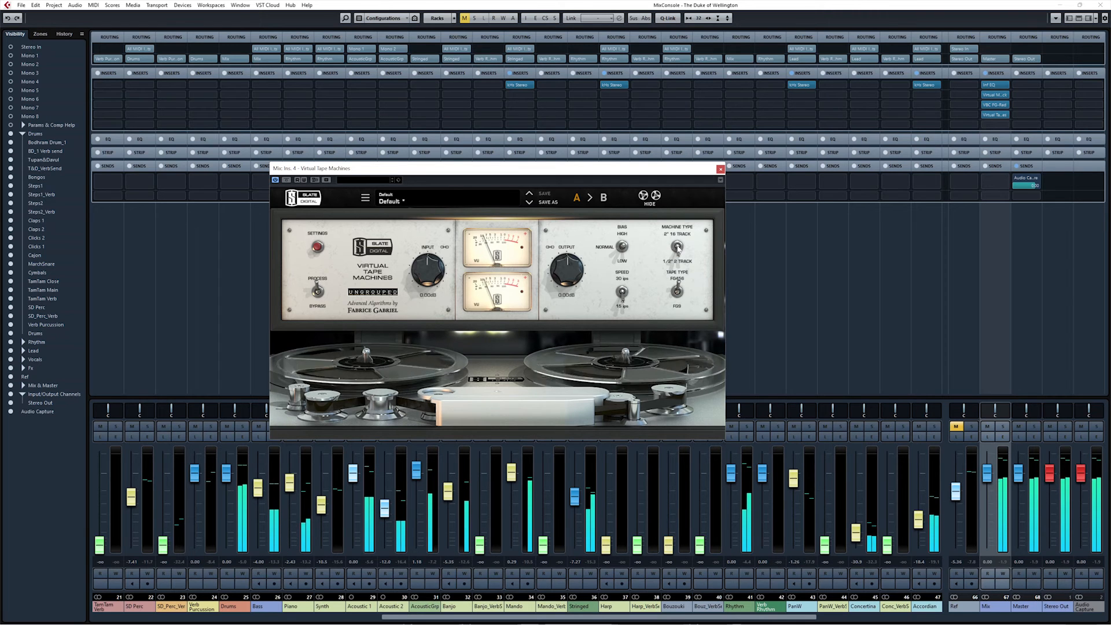
{"action": "left_click", "coordinate": [679, 249]}
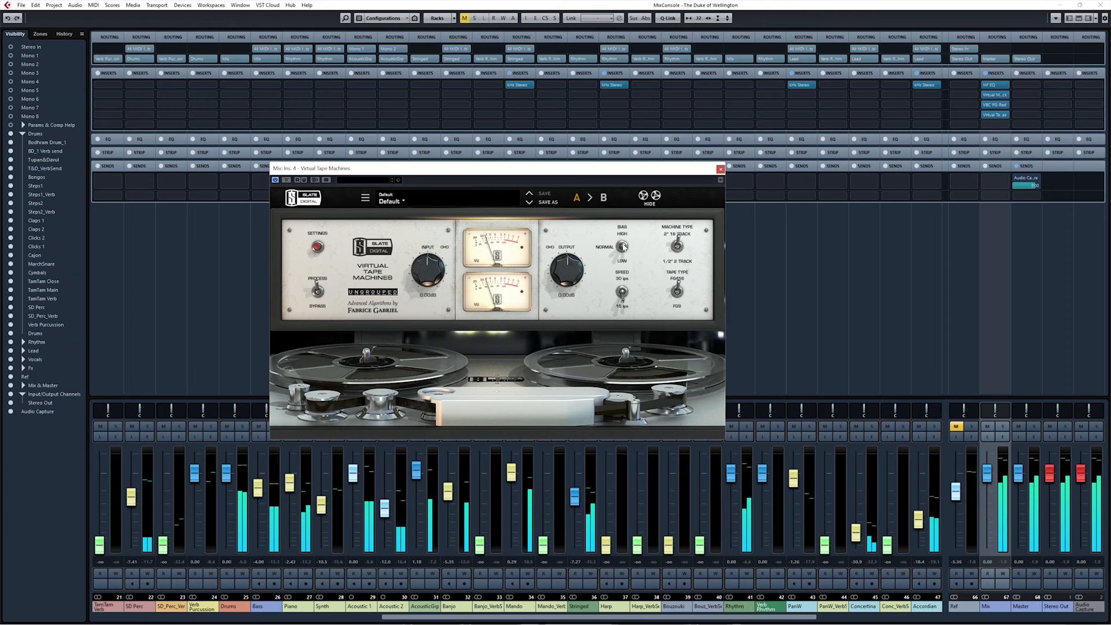
{"action": "left_click", "coordinate": [623, 247]}
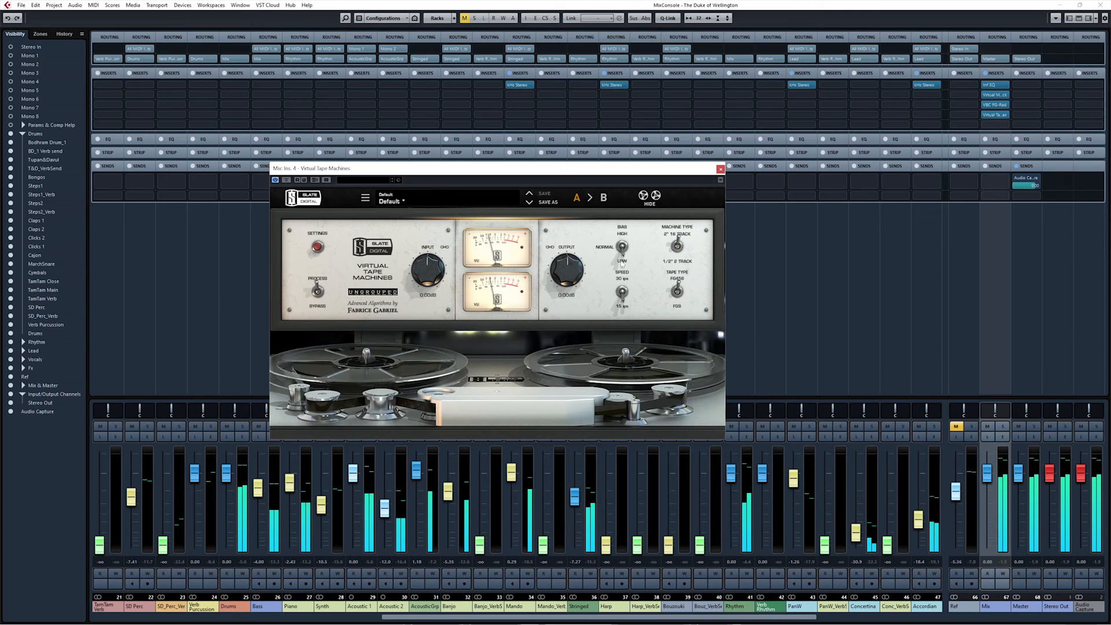
{"action": "left_click", "coordinate": [624, 245]}
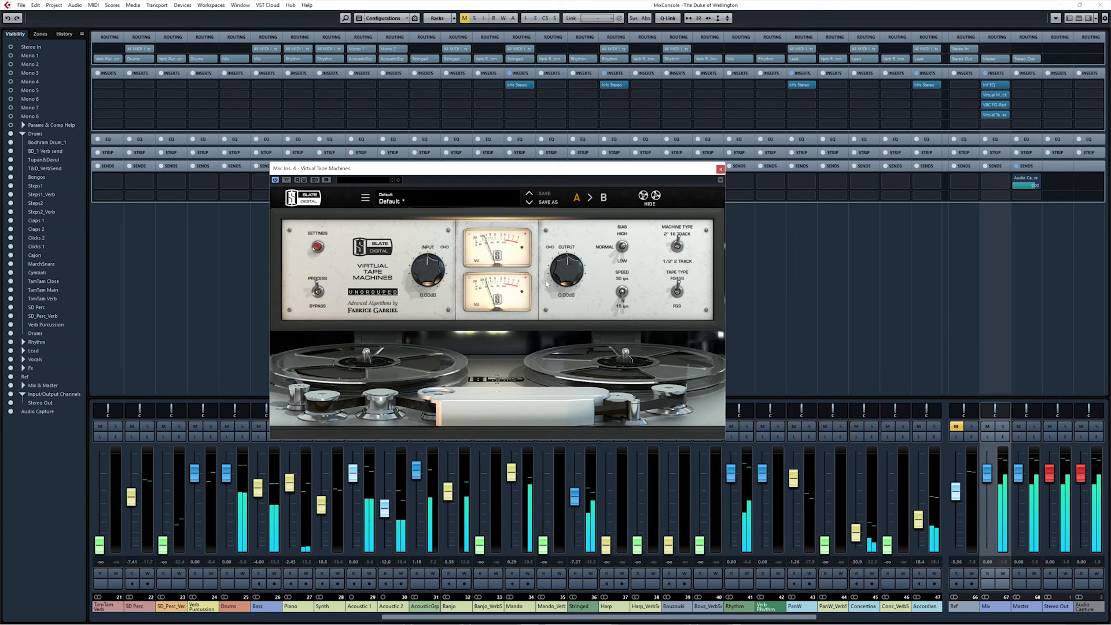
Set the tape machine's output to -2 dB, compare it bypassed and active with the Mix peak level reset, and close the plug-in.
{"action": "left_click", "coordinate": [286, 180]}
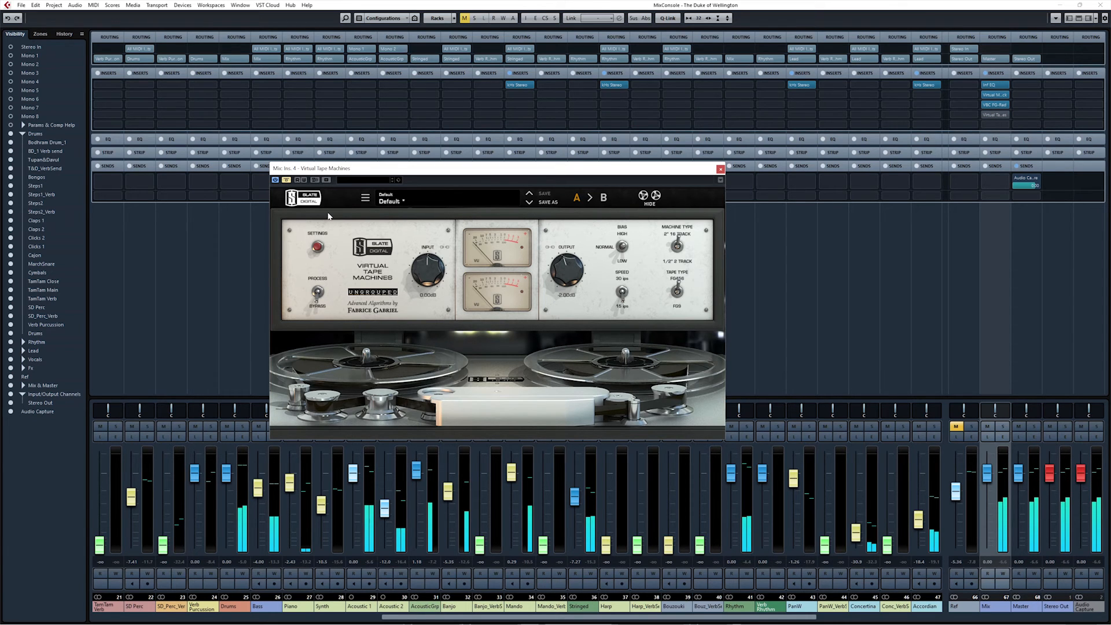
{"action": "left_click", "coordinate": [286, 180]}
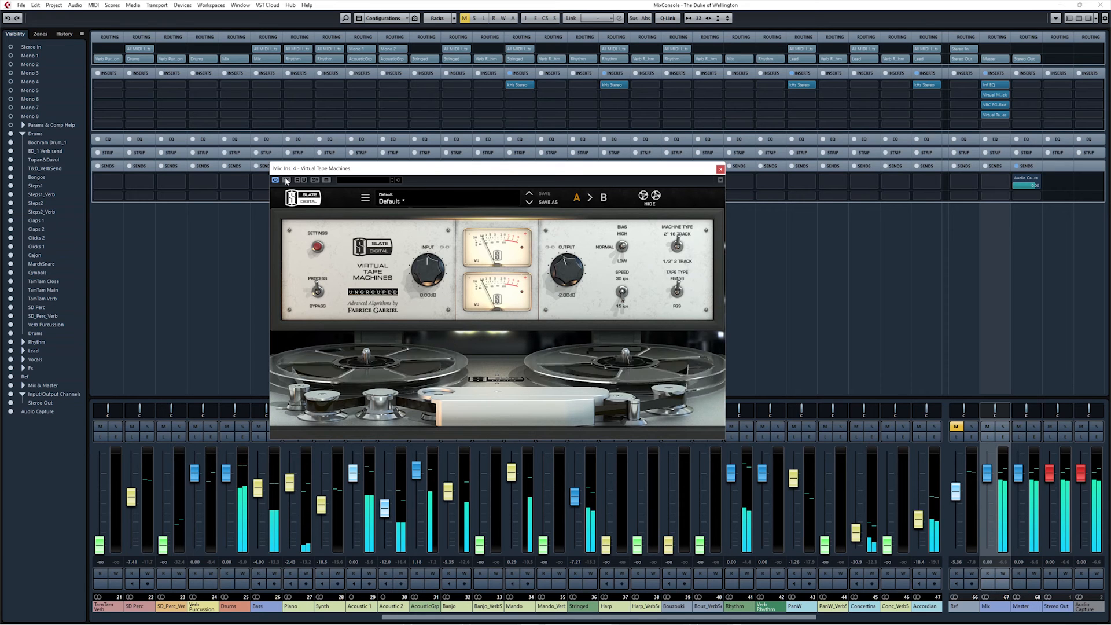
{"action": "left_click", "coordinate": [1005, 563]}
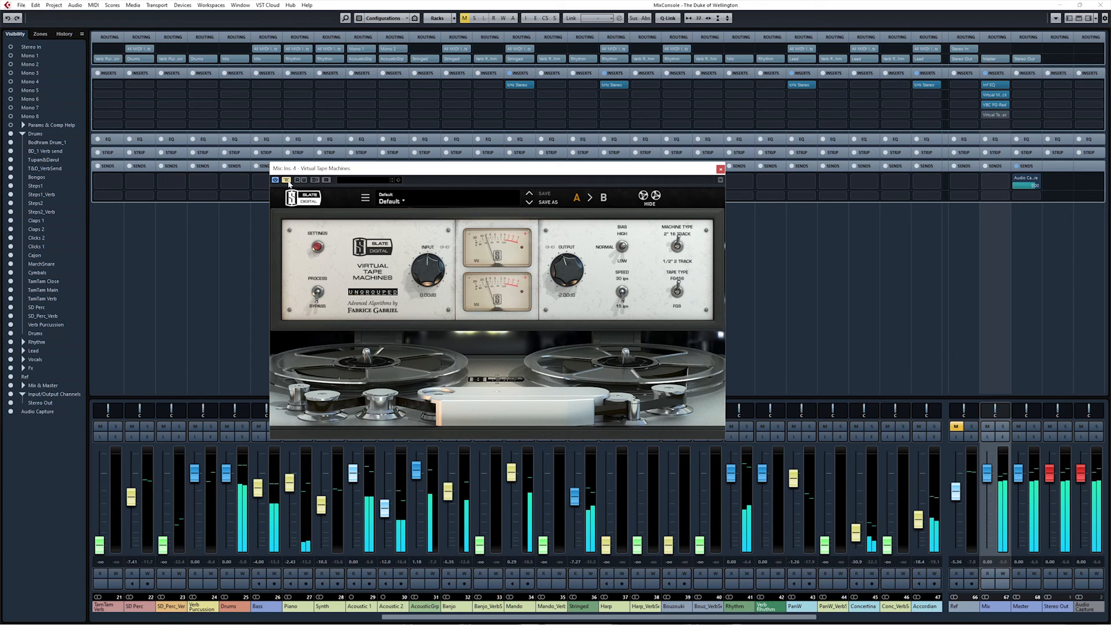
{"action": "left_click", "coordinate": [288, 181]}
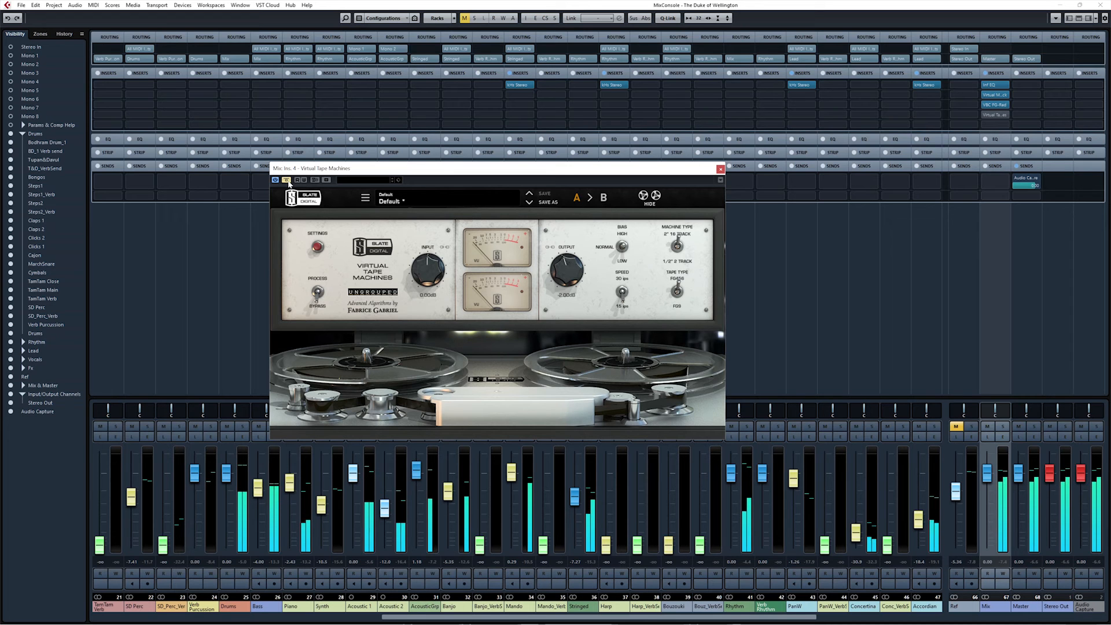
{"action": "left_click", "coordinate": [287, 181]}
{"action": "left_click_drag", "start_coordinate": [407, 169], "coordinate": [362, 181]}
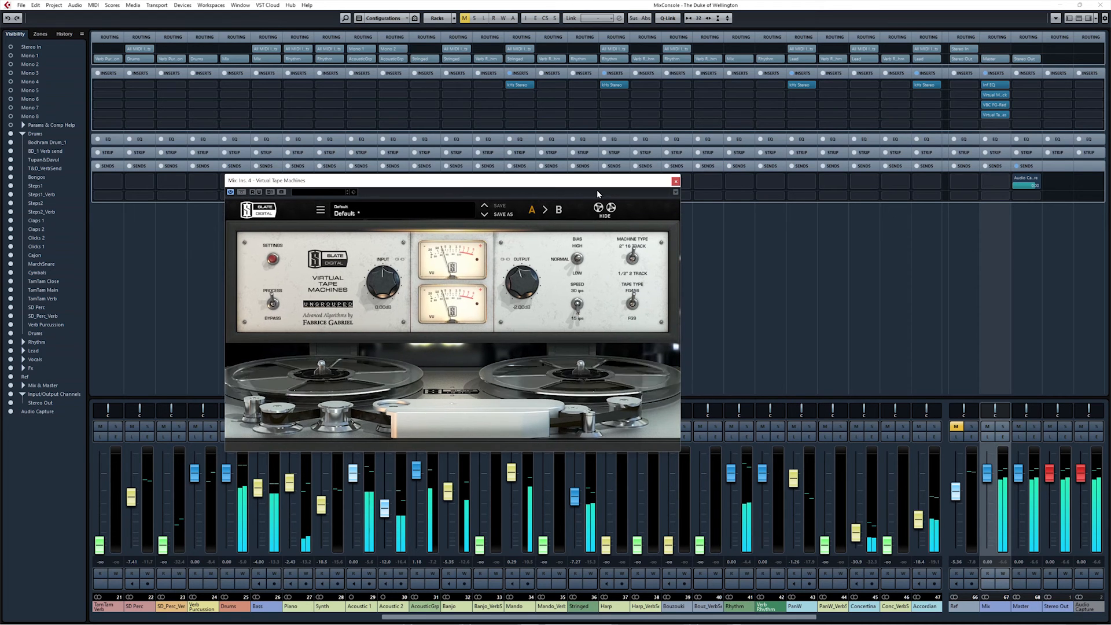
{"action": "left_click", "coordinate": [676, 182]}
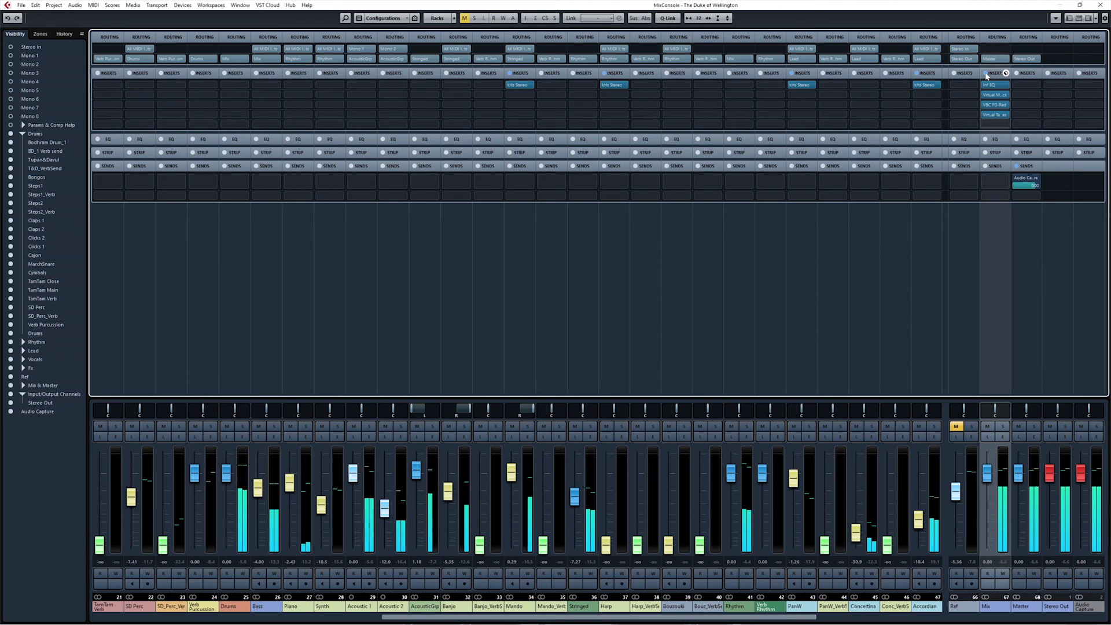
Compare the Mix channel with all its inserts bypassed and active, ending with the whole insert chain active.
{"action": "left_click", "coordinate": [986, 73]}
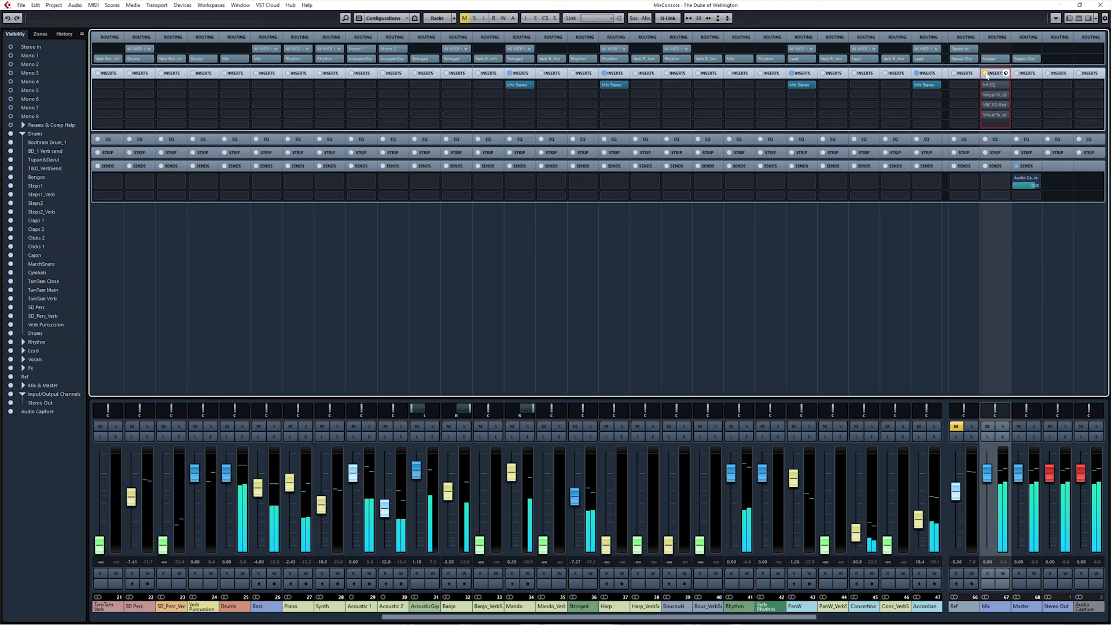
{"action": "left_click", "coordinate": [986, 74]}
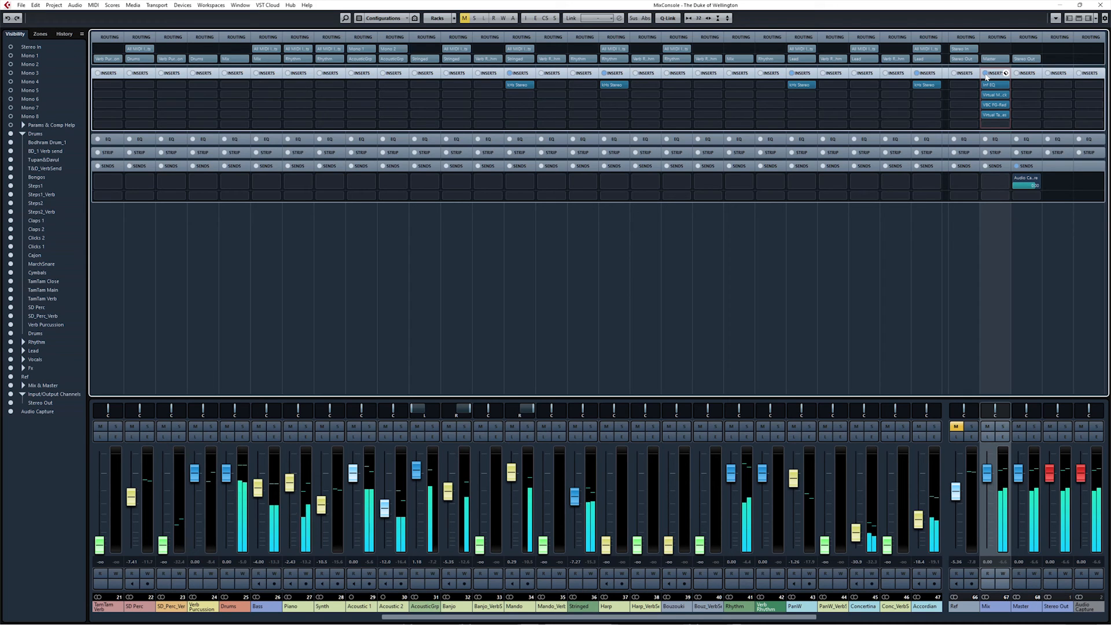
{"action": "left_click", "coordinate": [986, 75]}
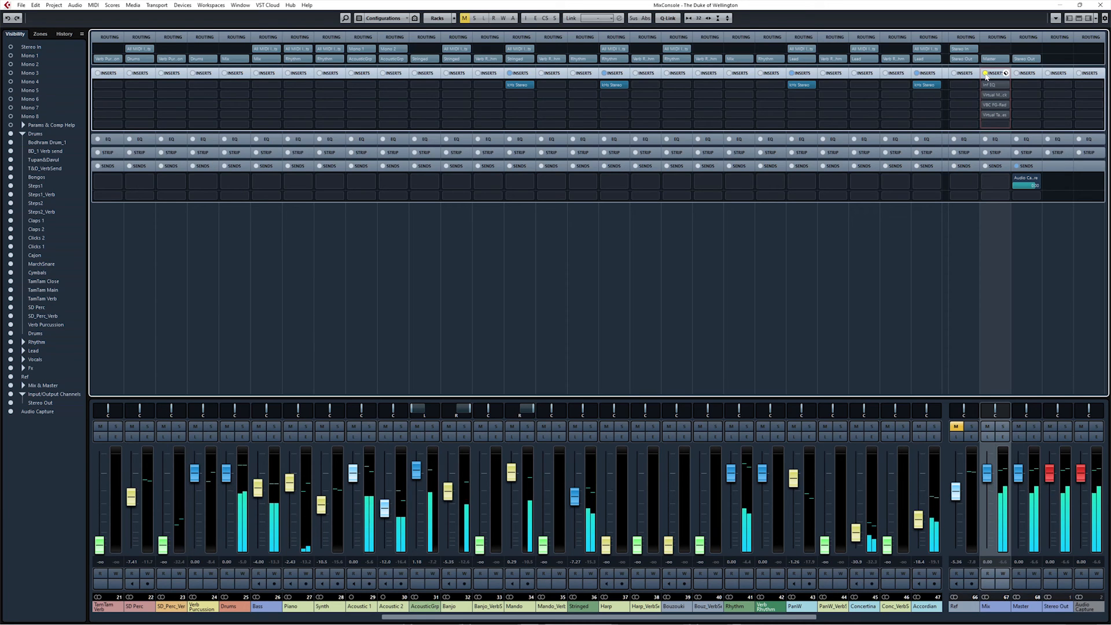
{"action": "left_click", "coordinate": [987, 74]}
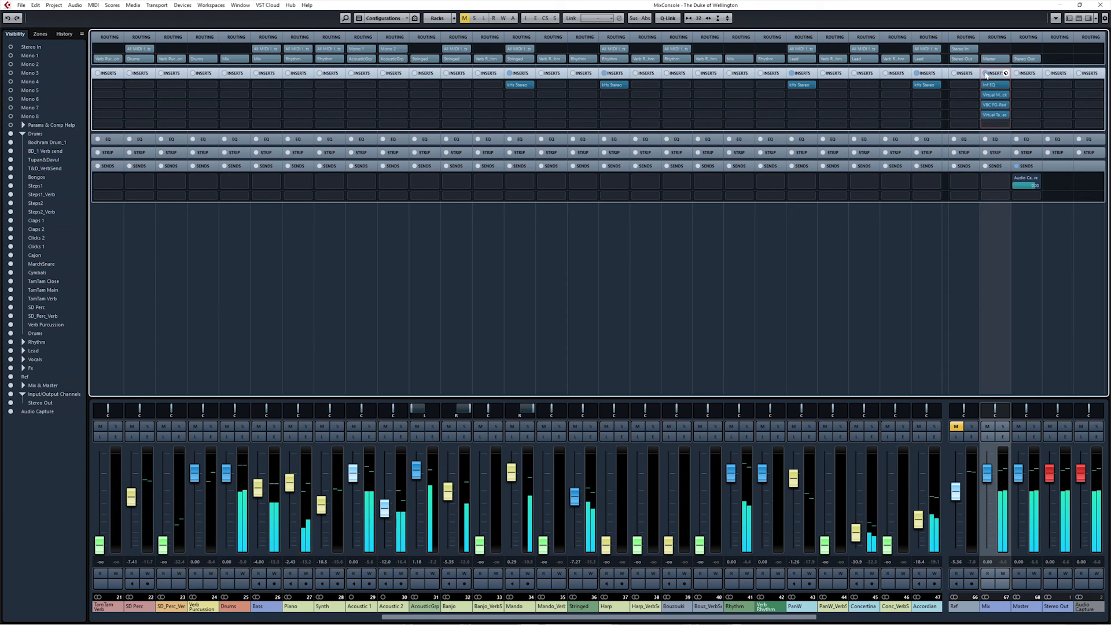